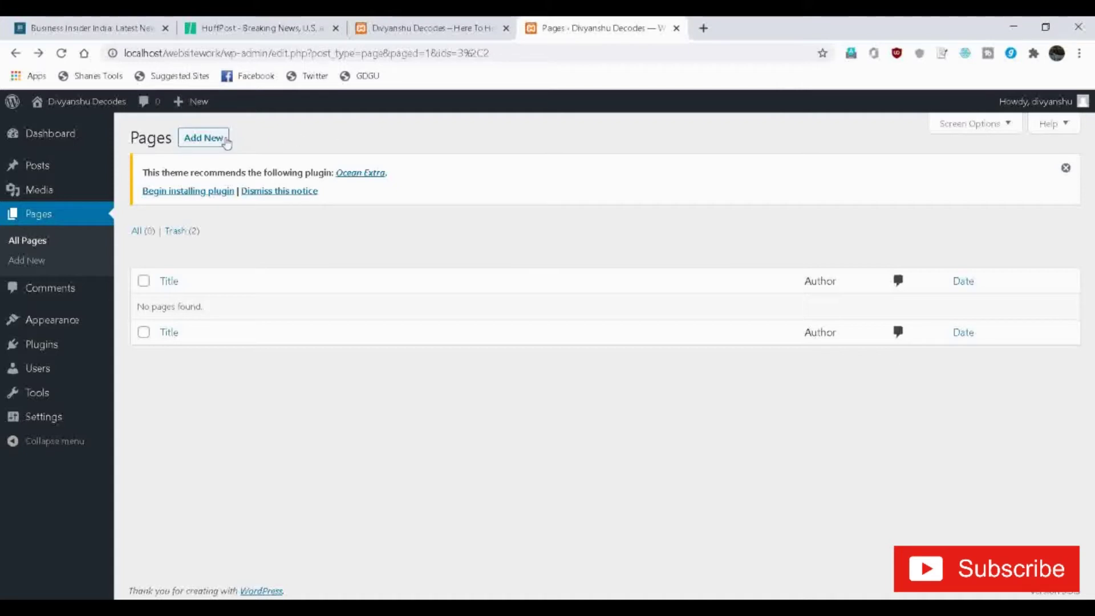
# Add a new page titled Home and set its content layout to Full Width
pyautogui.click(218, 140)
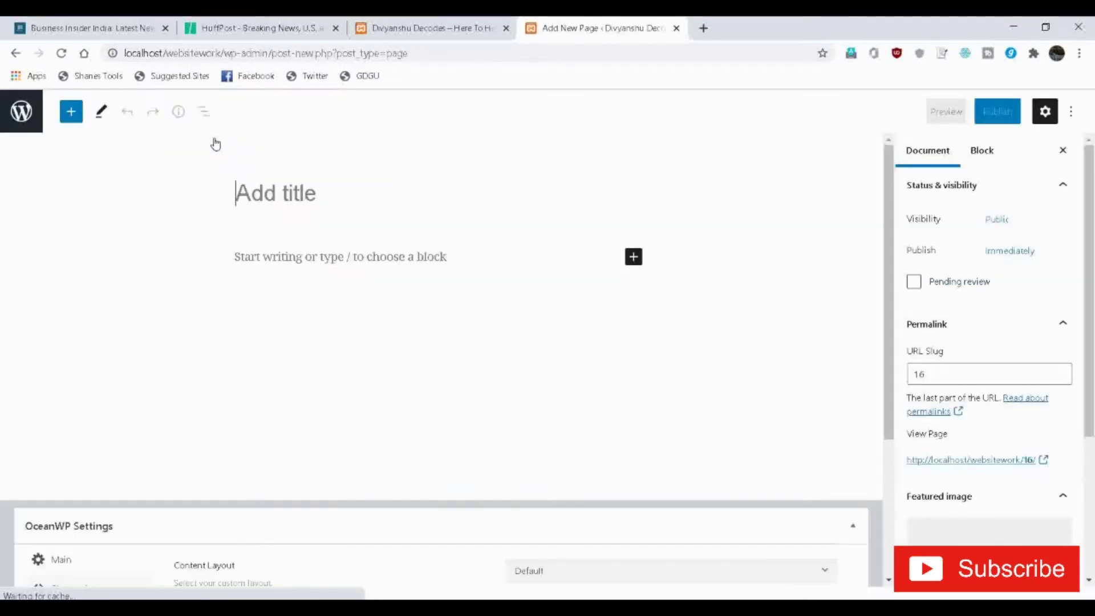
pyautogui.write('Home')
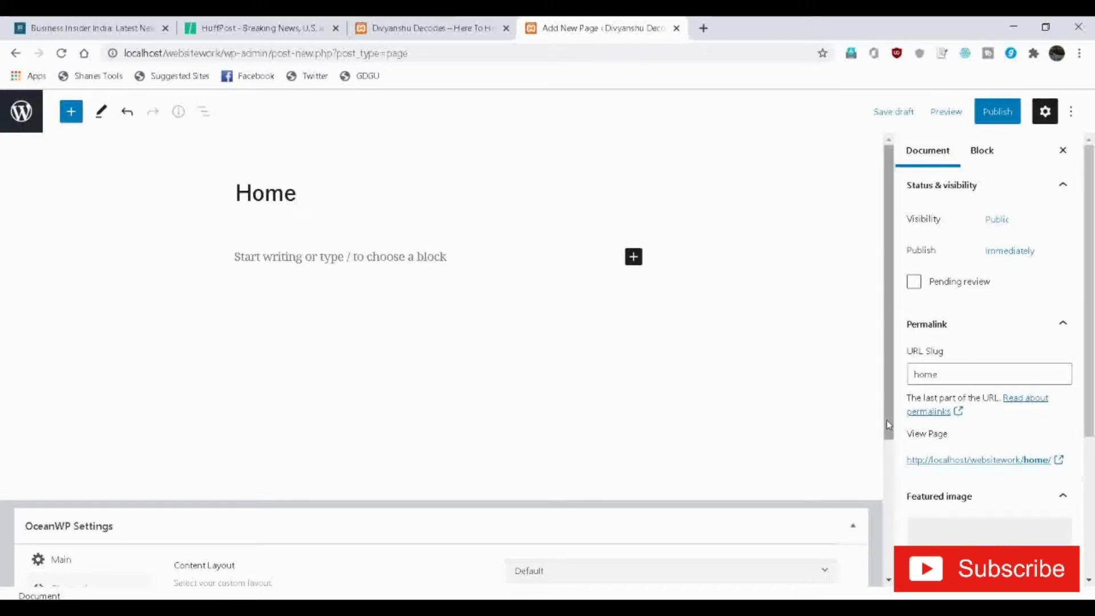
pyautogui.moveTo(886, 420); pyautogui.dragTo(893, 544)
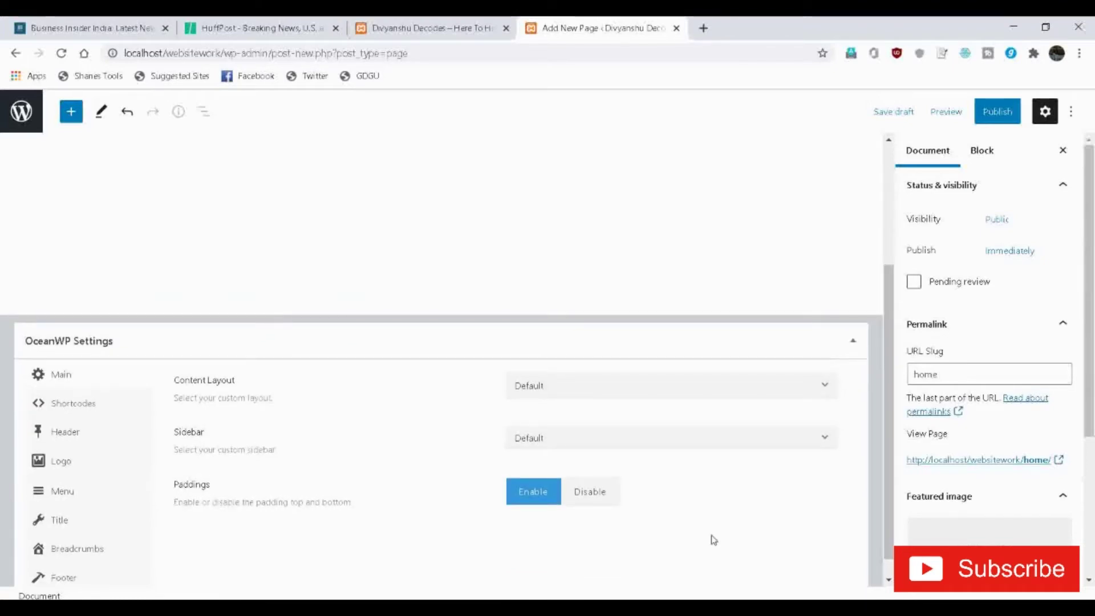
pyautogui.click(688, 389)
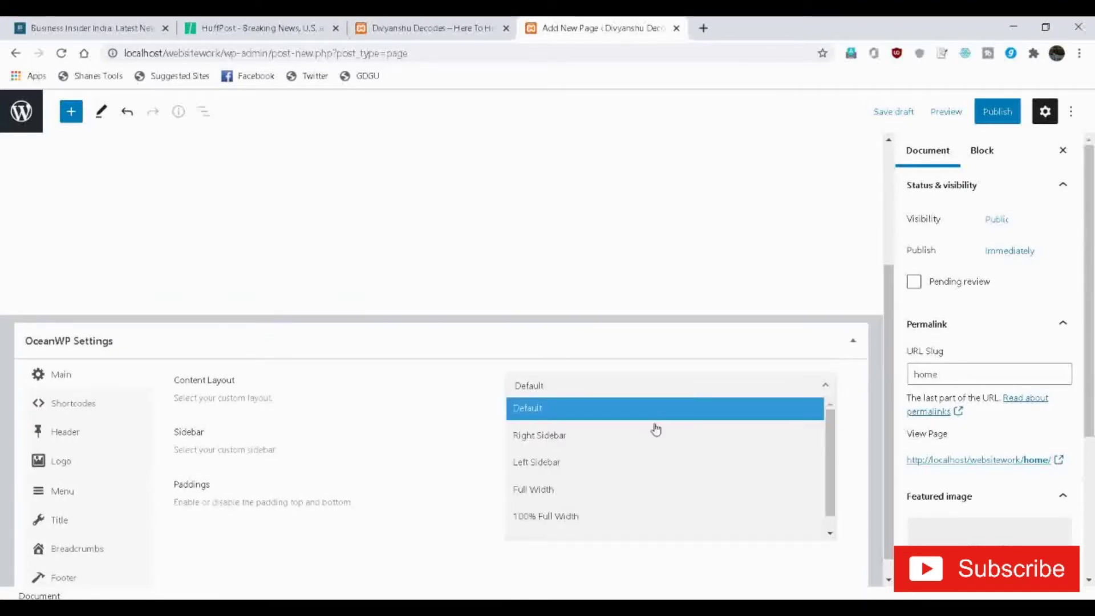
pyautogui.click(576, 491)
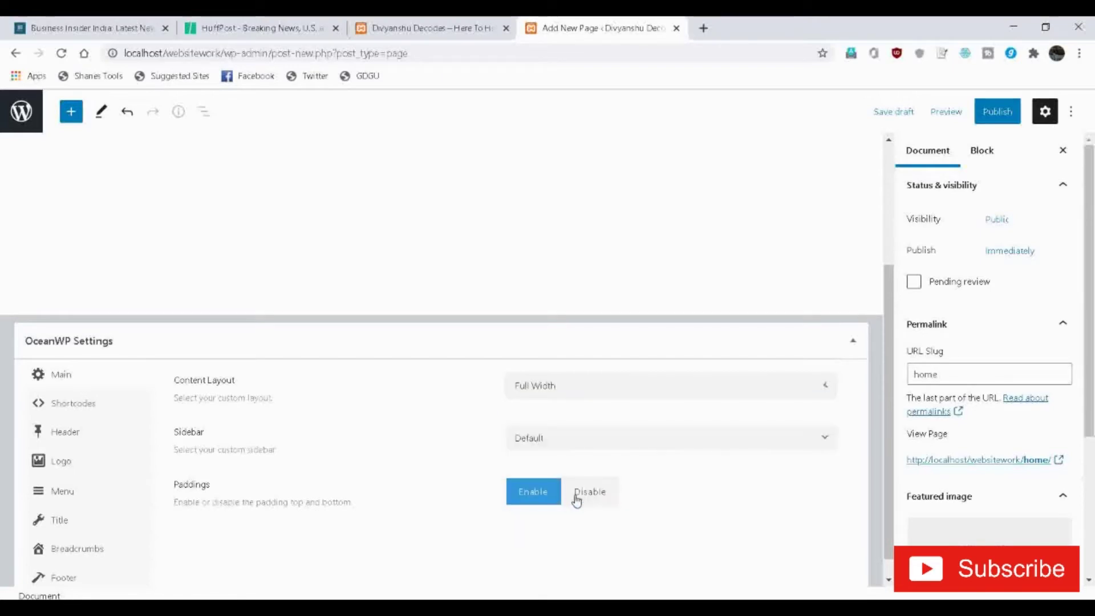
# Disable the page title display in the OceanWP settings of the Home page and publish the page
pyautogui.hotkey('ctrl', 'shift', 'Tab')
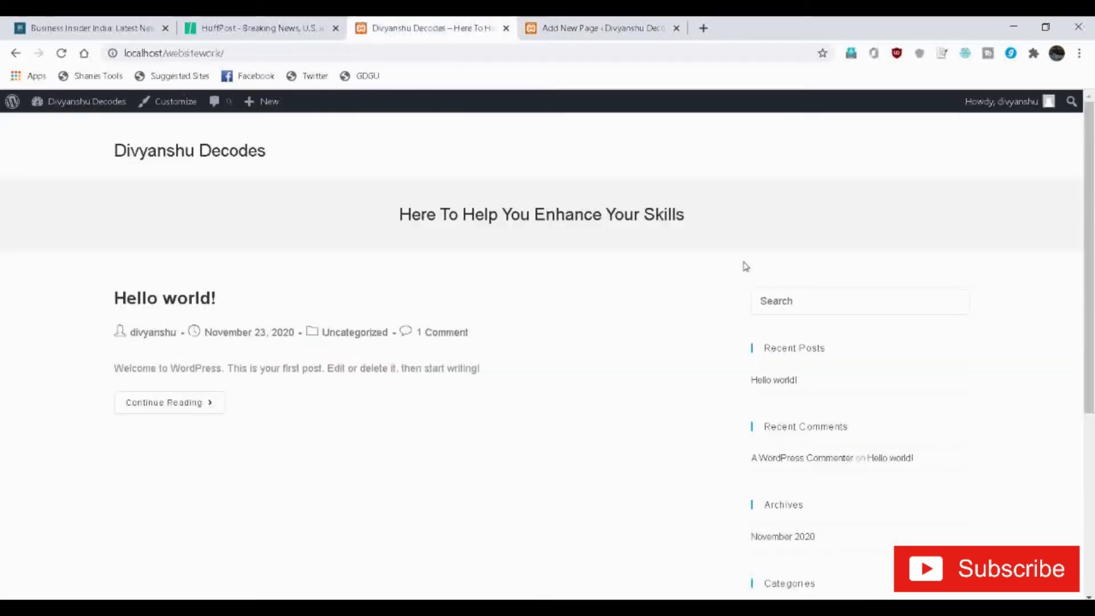
pyautogui.click(648, 32)
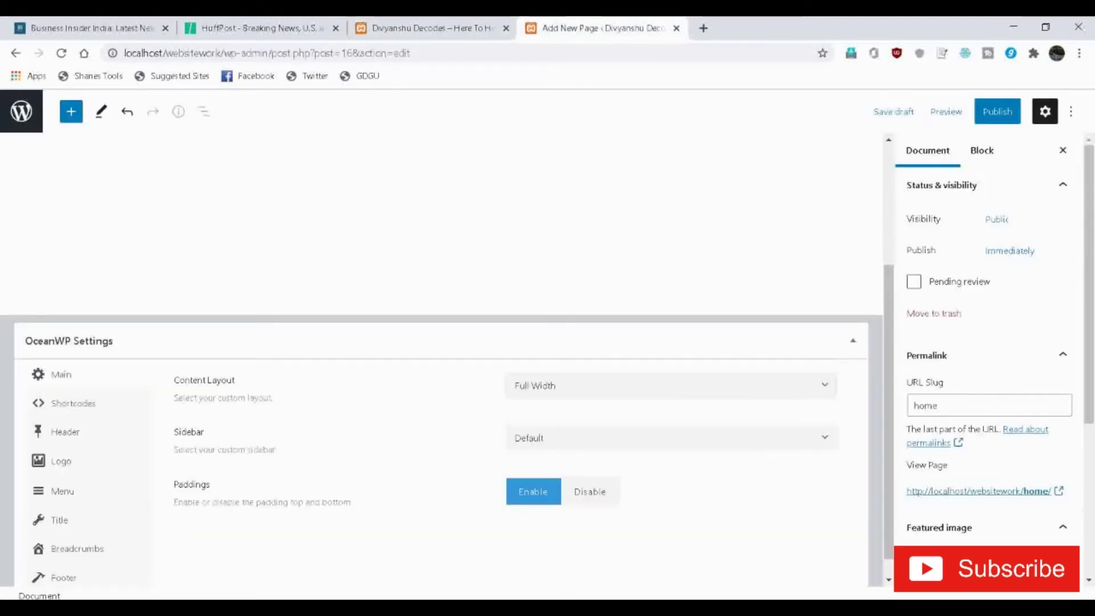
pyautogui.click(58, 527)
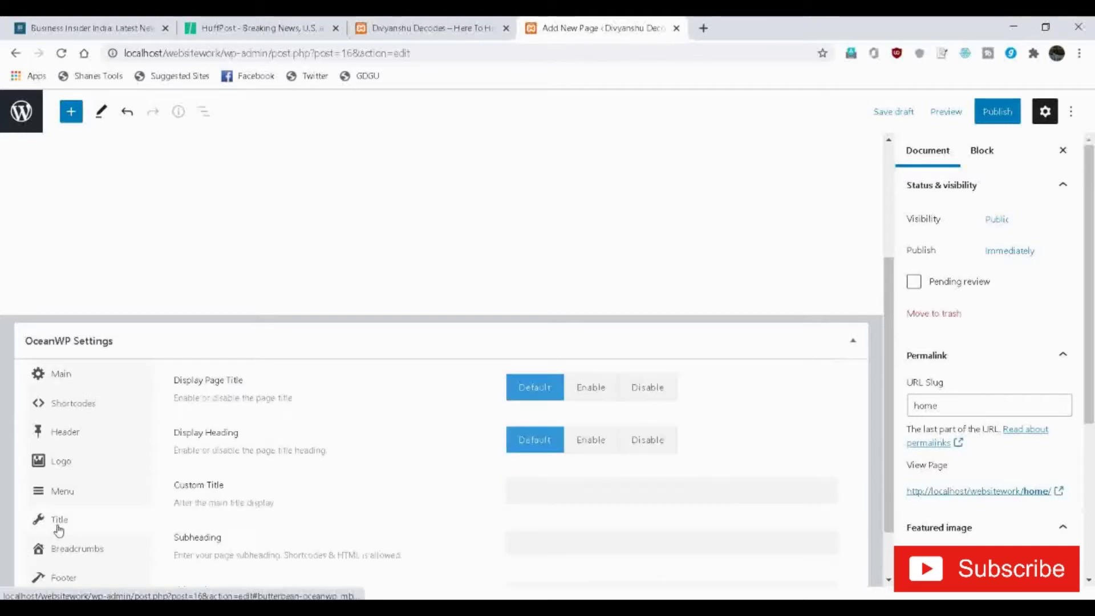
pyautogui.click(654, 396)
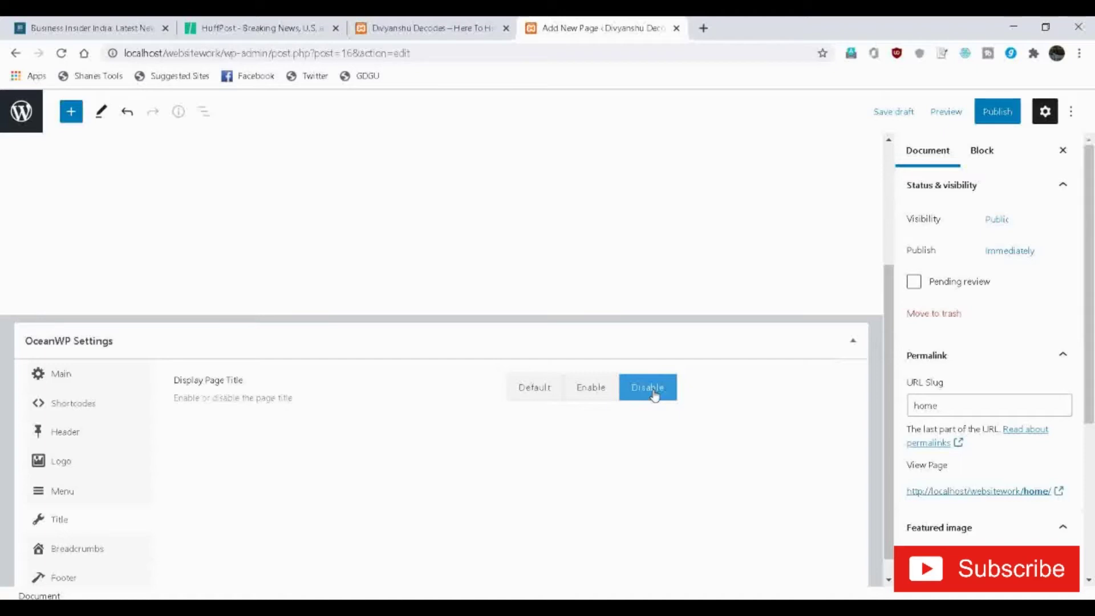
pyautogui.click(1002, 114)
pyautogui.click(977, 114)
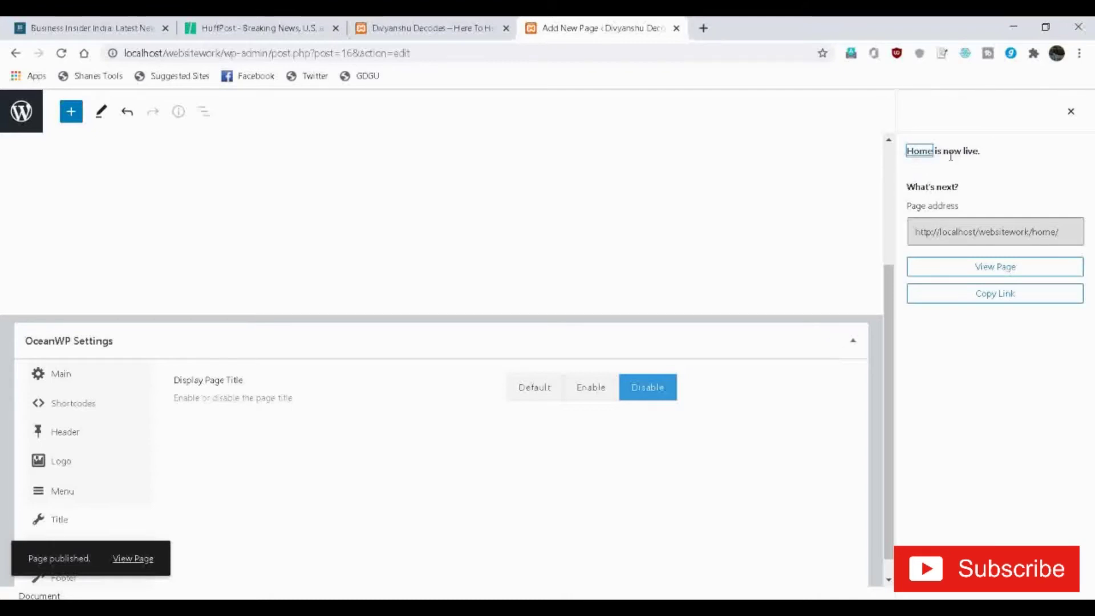
# Reload the live site, and make the static page Home its homepage in the reading settings, saving the change
pyautogui.click(479, 38)
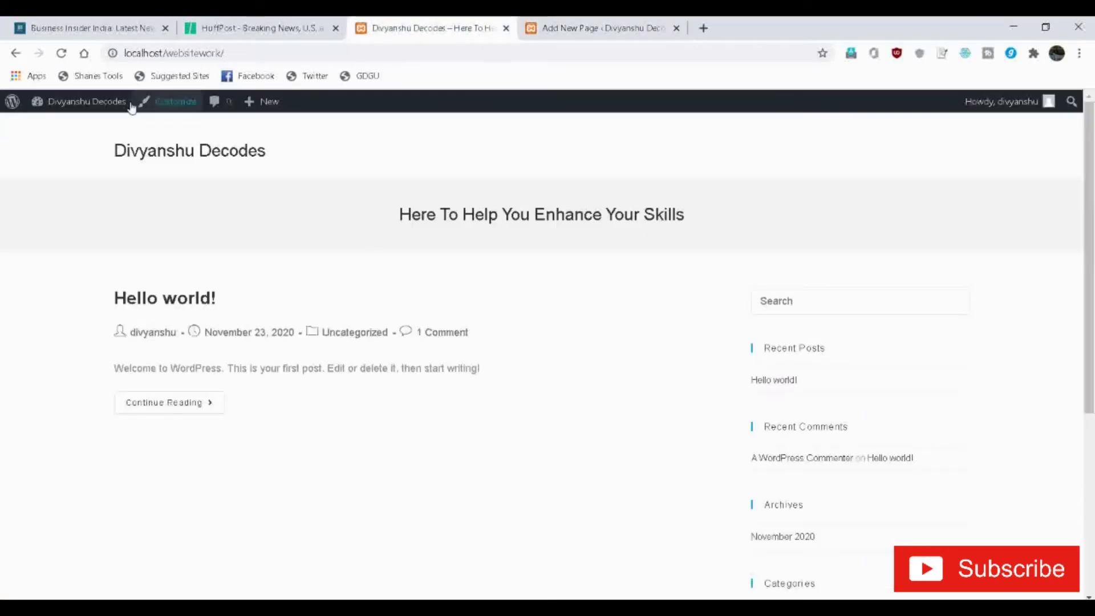
pyautogui.click(67, 58)
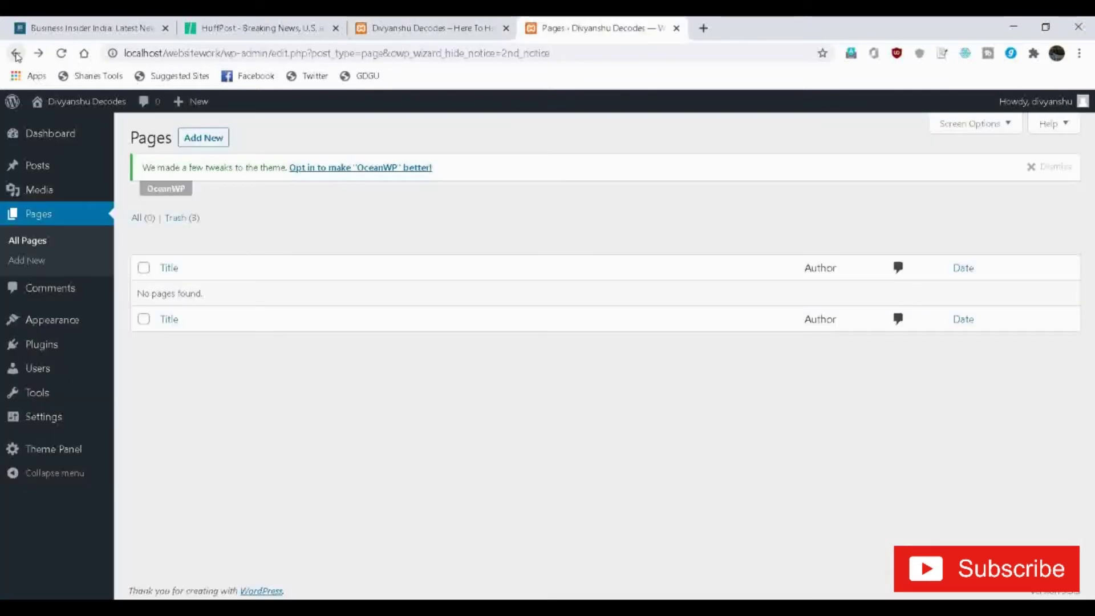
pyautogui.moveTo(61, 427)
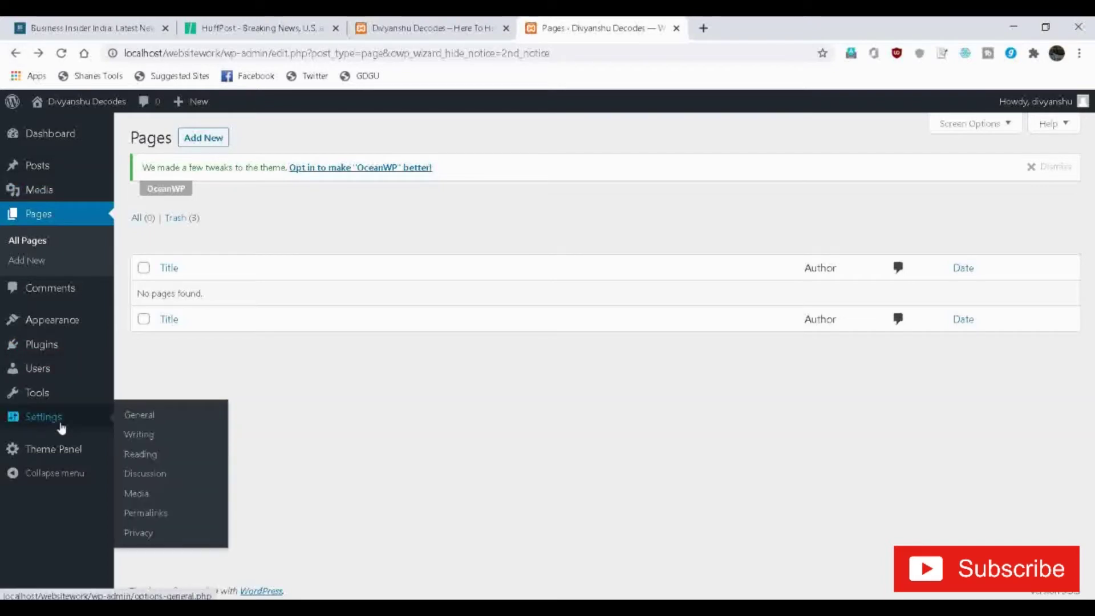
pyautogui.click(144, 460)
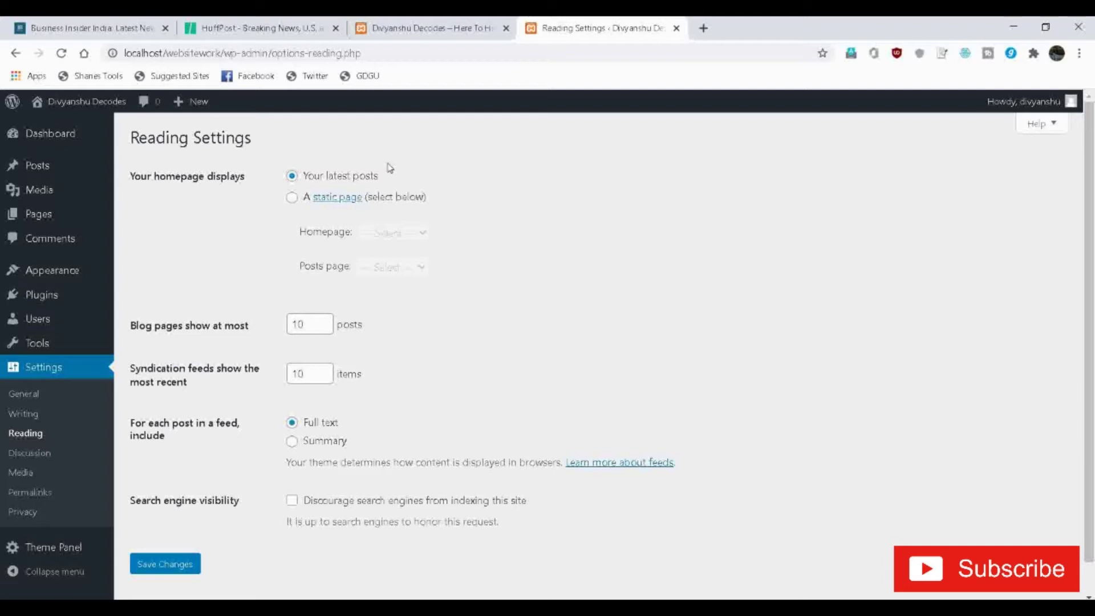
pyautogui.click(291, 200)
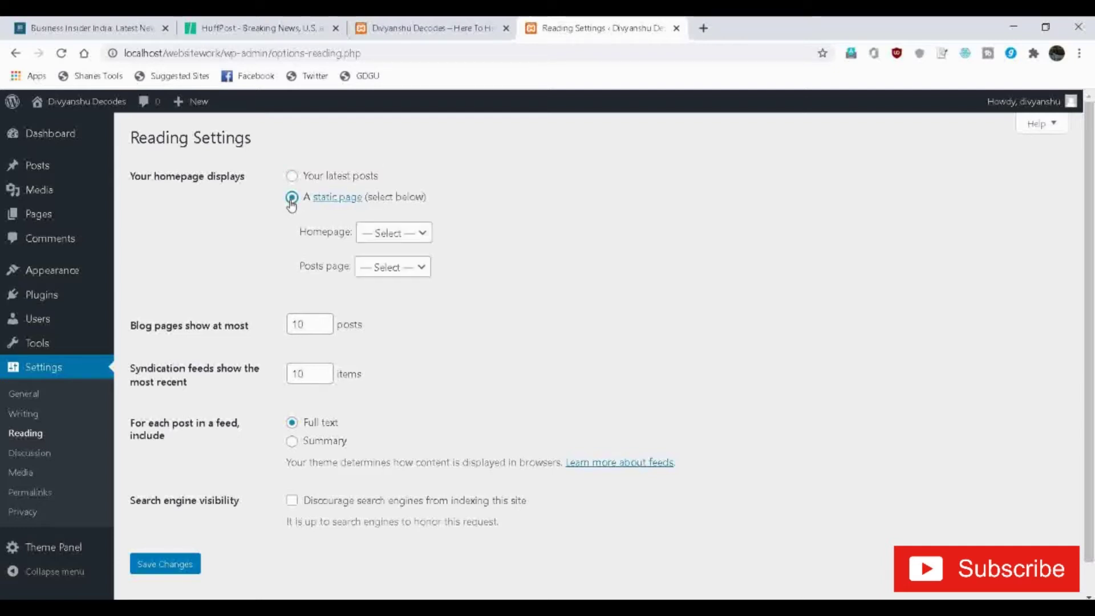
pyautogui.click(419, 236)
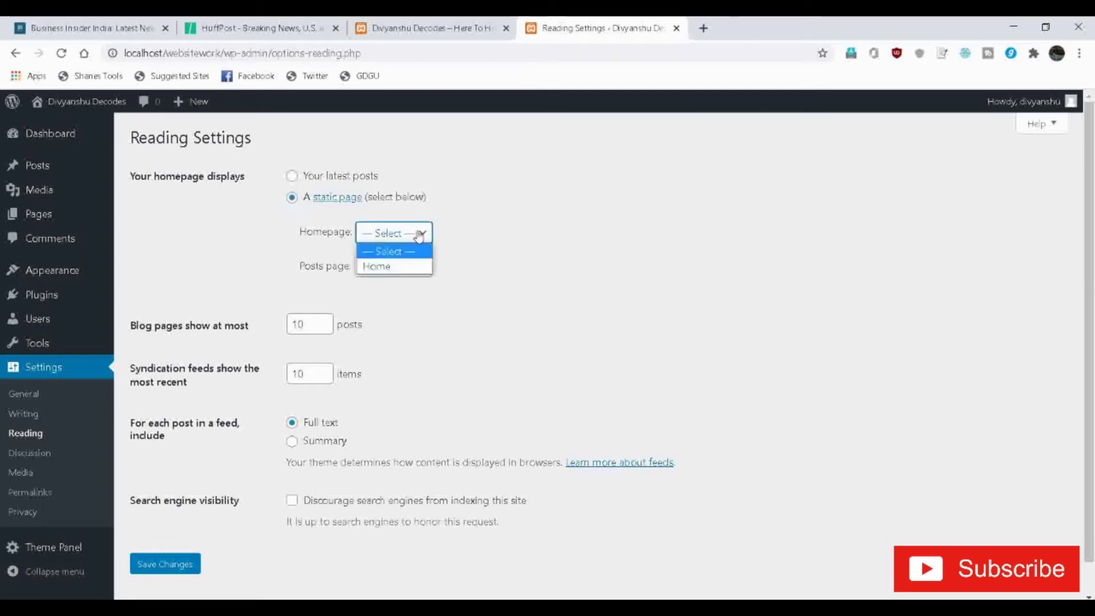
pyautogui.click(393, 266)
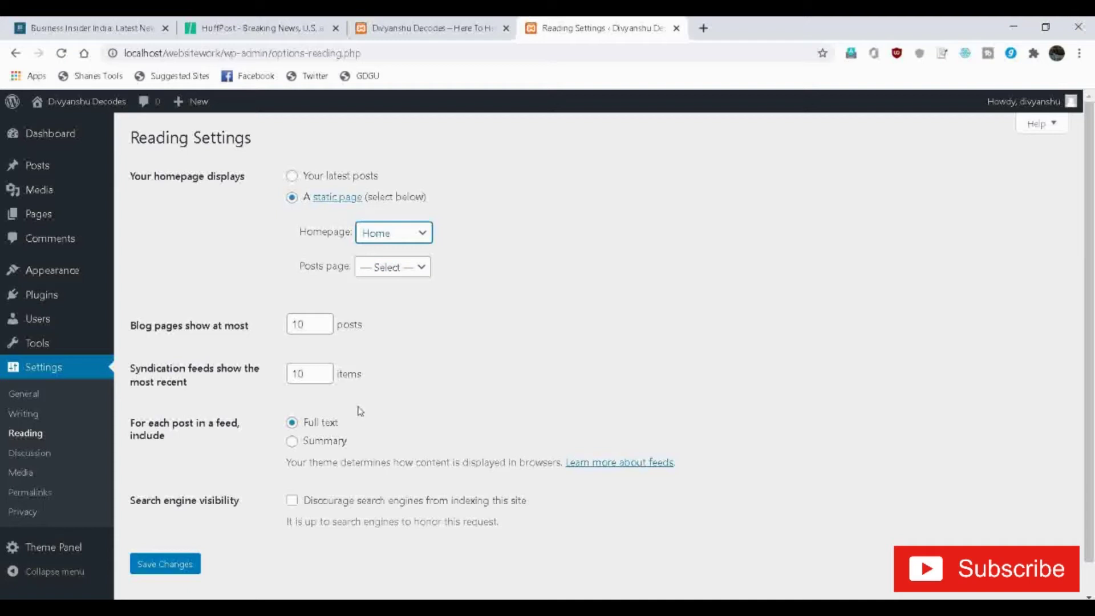
pyautogui.click(150, 564)
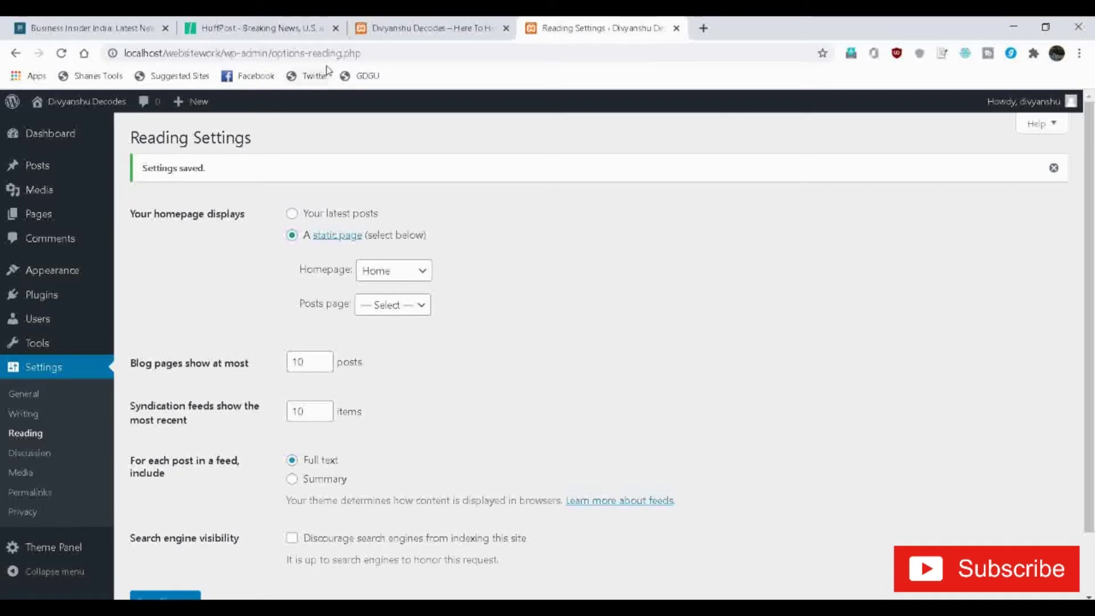
# Reload the live site, and customize its header by setting the style to Top Menu and publishing the change
pyautogui.click(428, 28)
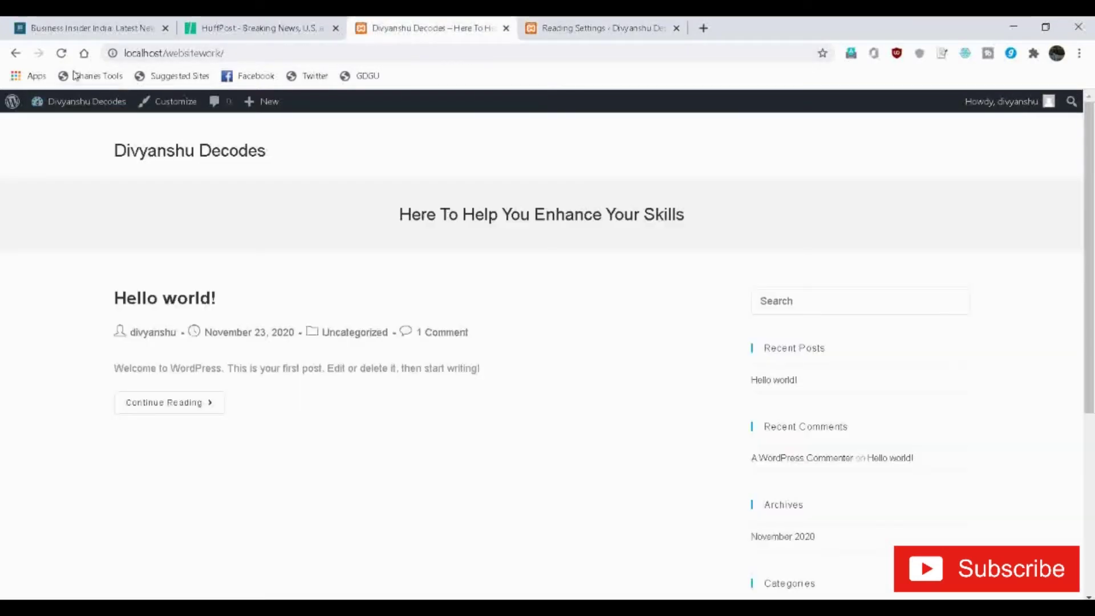
pyautogui.click(61, 53)
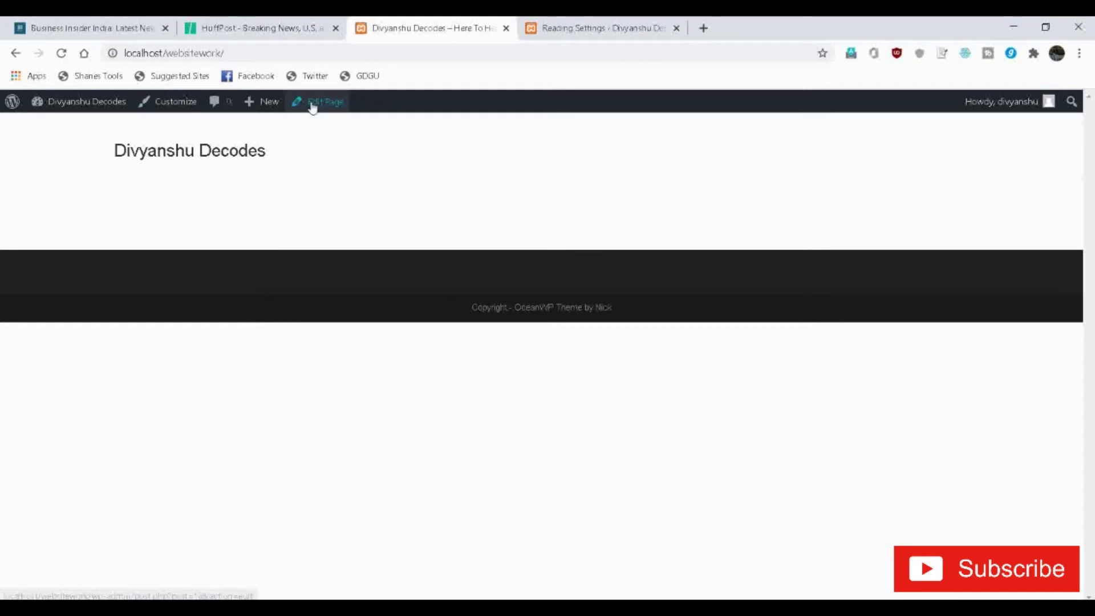
pyautogui.click(157, 108)
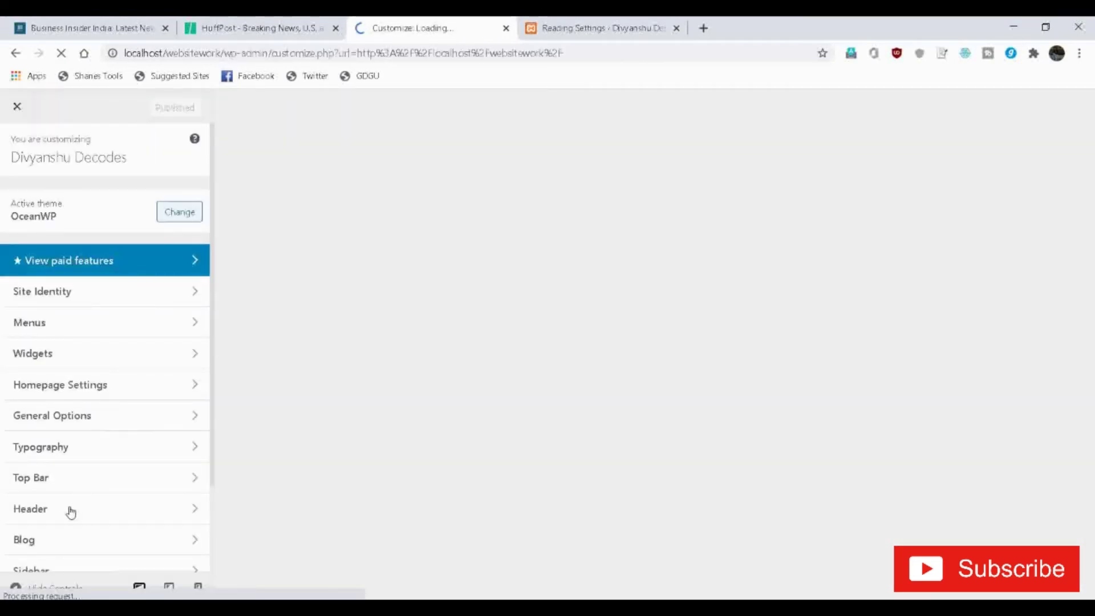
pyautogui.click(70, 511)
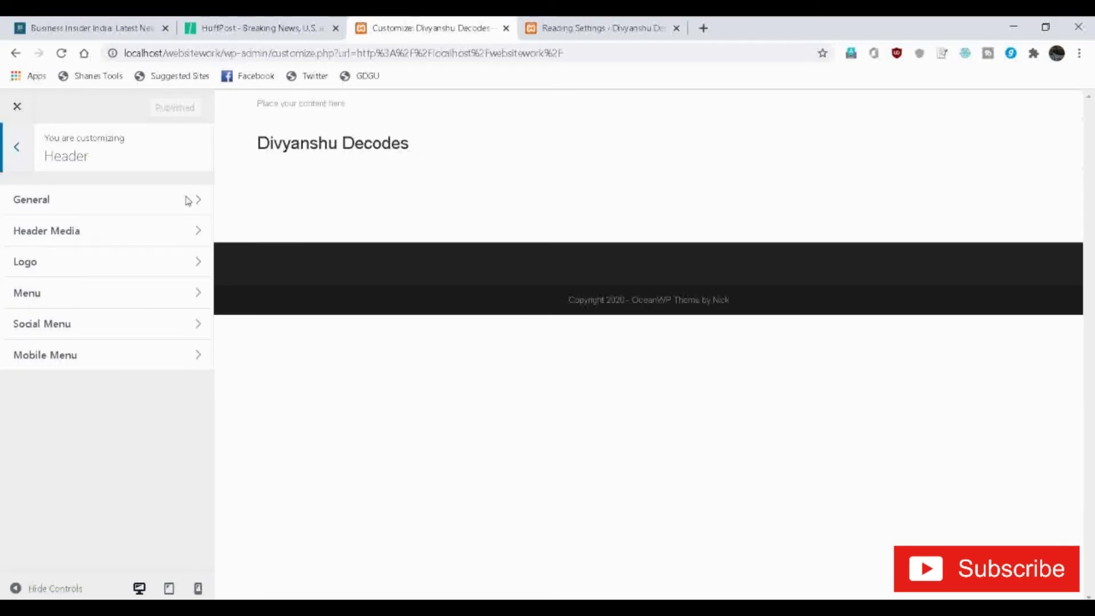
pyautogui.click(101, 208)
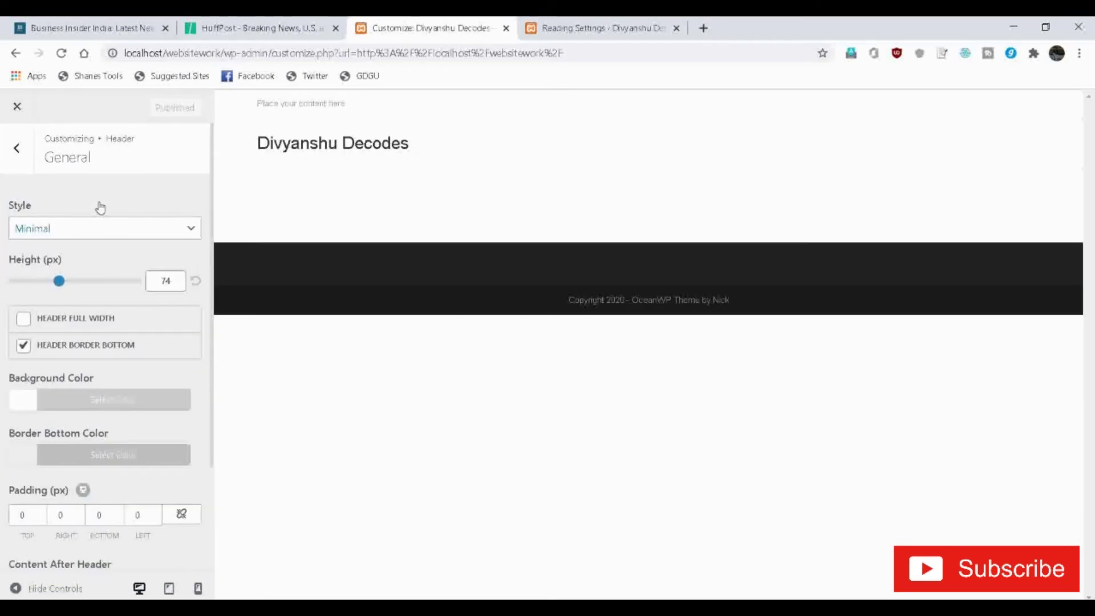
pyautogui.click(105, 234)
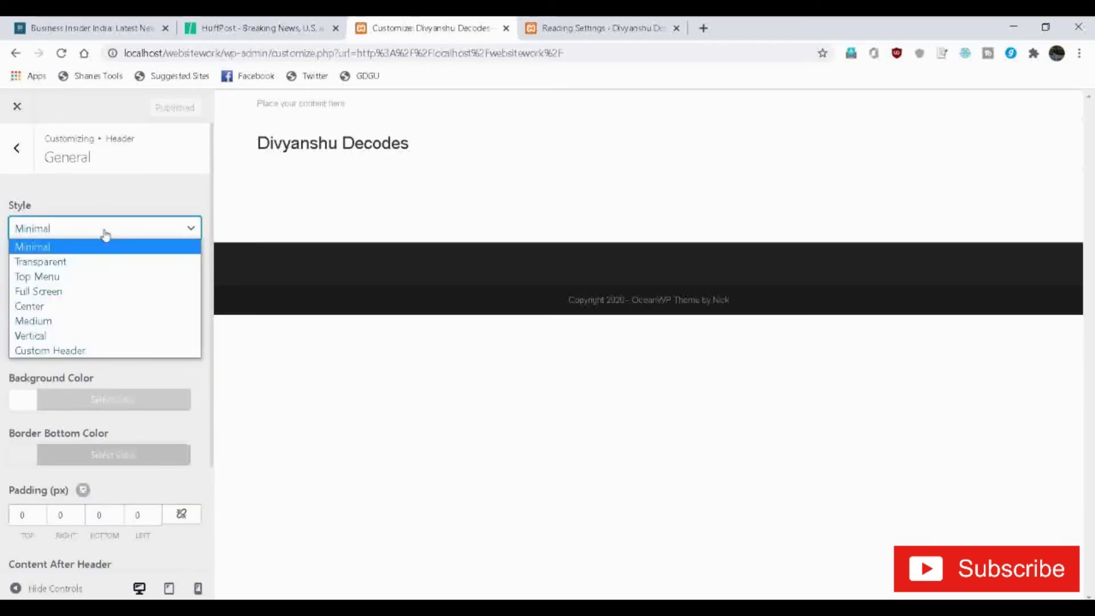
pyautogui.click(56, 280)
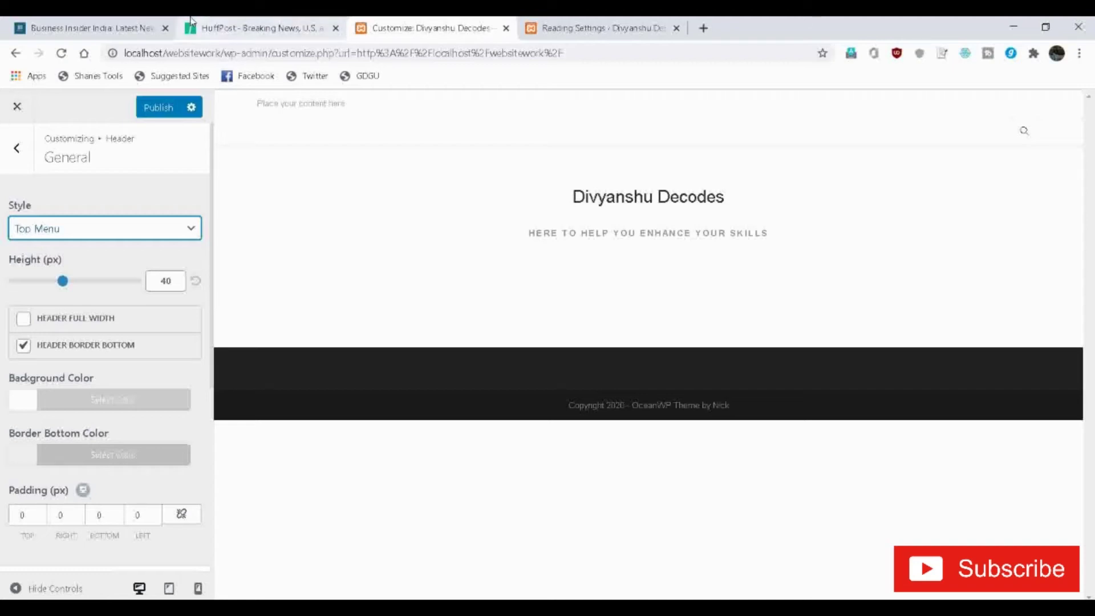
pyautogui.click(155, 108)
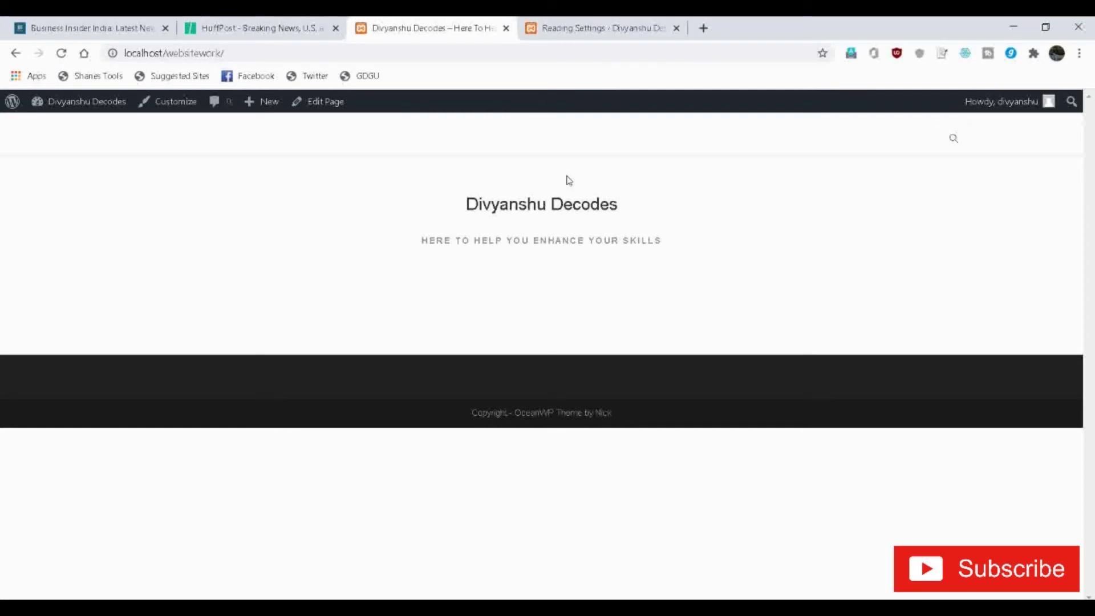
# Edit the Home page to add an H1 heading reading "Your Most Trusted Destination for everything related to Online Learning & Skills Enhancement."
pyautogui.click(561, 29)
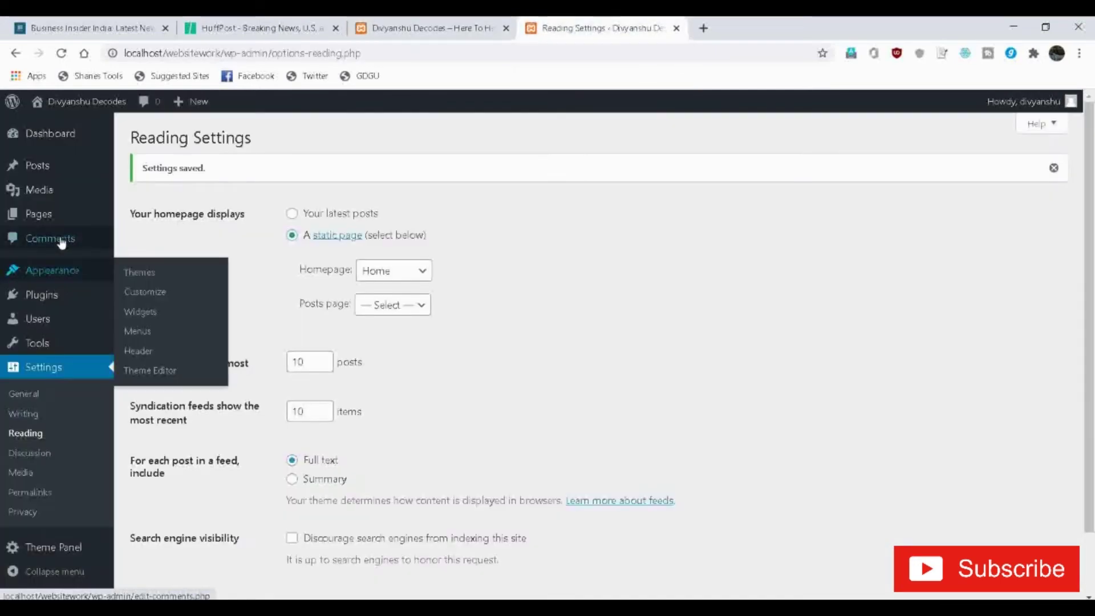
pyautogui.moveTo(50, 215)
pyautogui.click(174, 225)
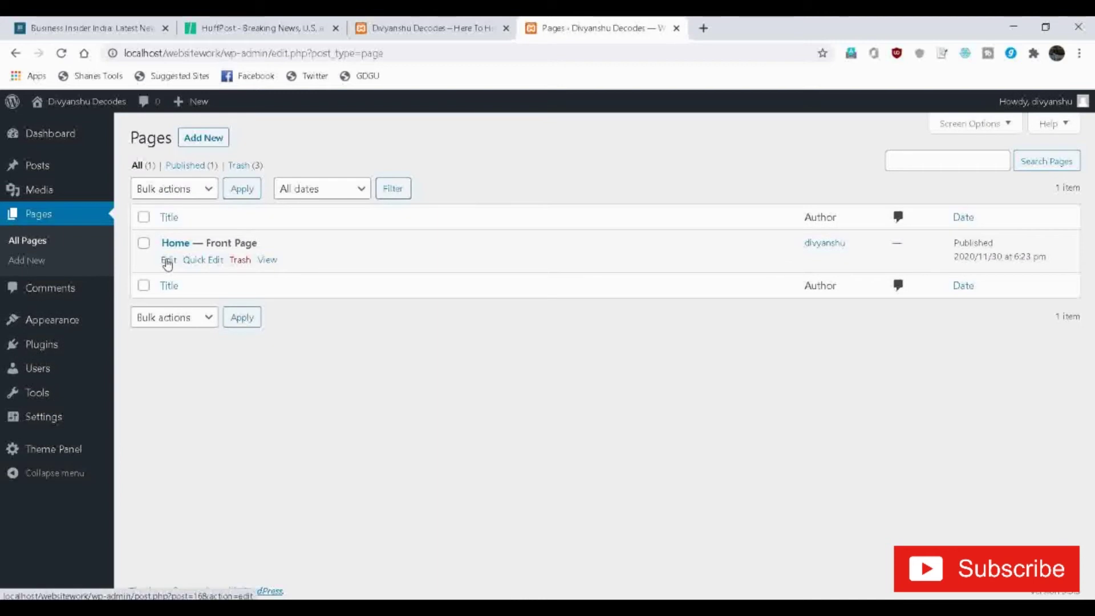
pyautogui.click(168, 261)
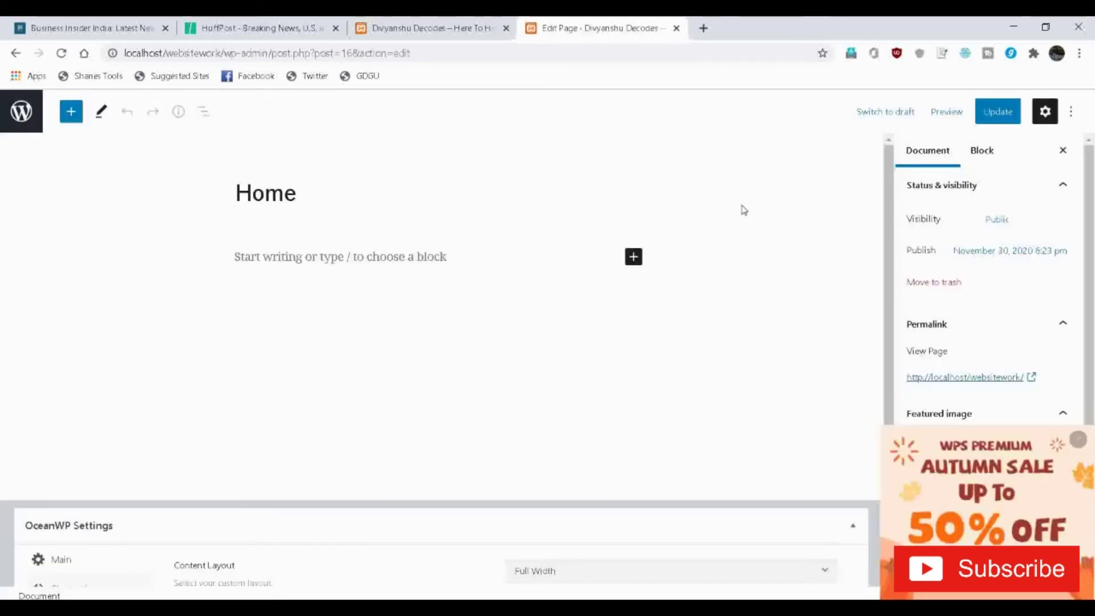
pyautogui.click(632, 259)
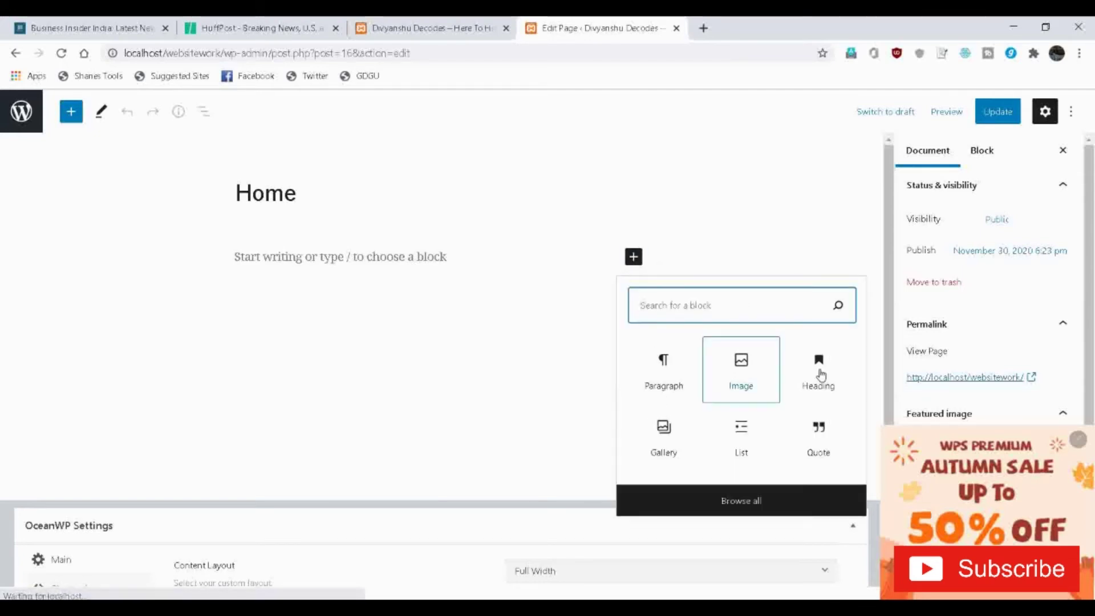
pyautogui.click(819, 371)
pyautogui.click(290, 222)
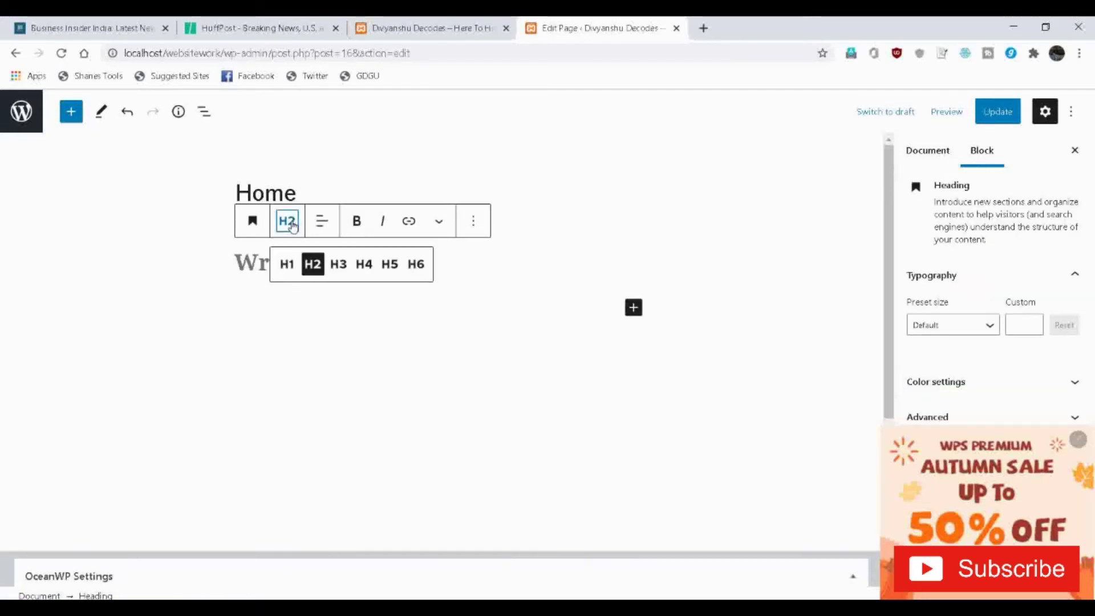
pyautogui.click(287, 265)
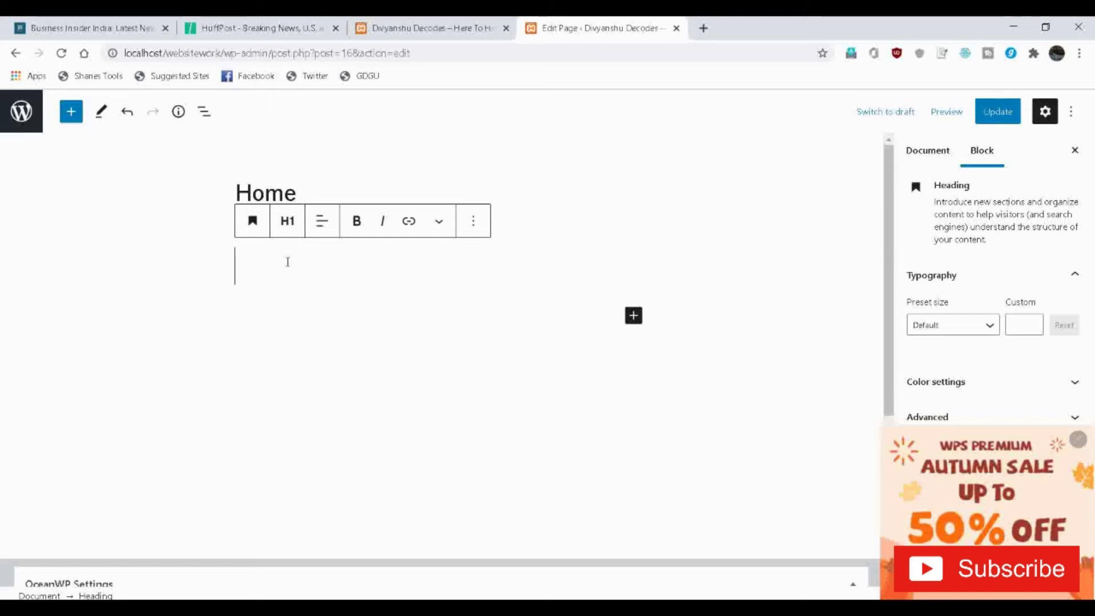
pyautogui.write('Your Most Trusted Destination for everything related to Online Learning & Skills Enhancement.')
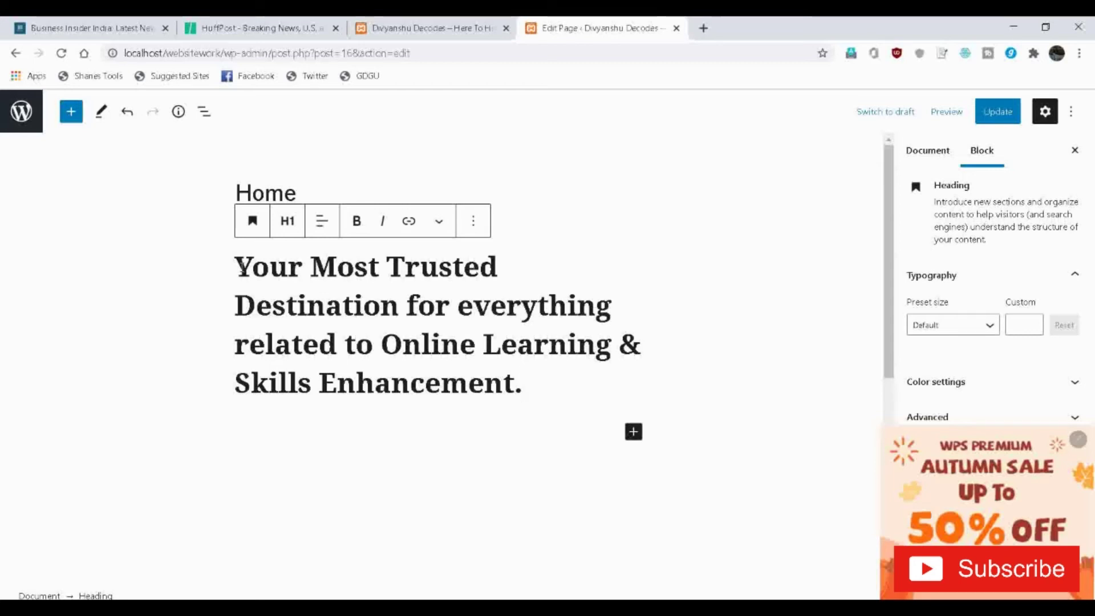
# Add an Image block below the H1 heading and upload the skills picture from the Desktop into it
pyautogui.click(660, 335)
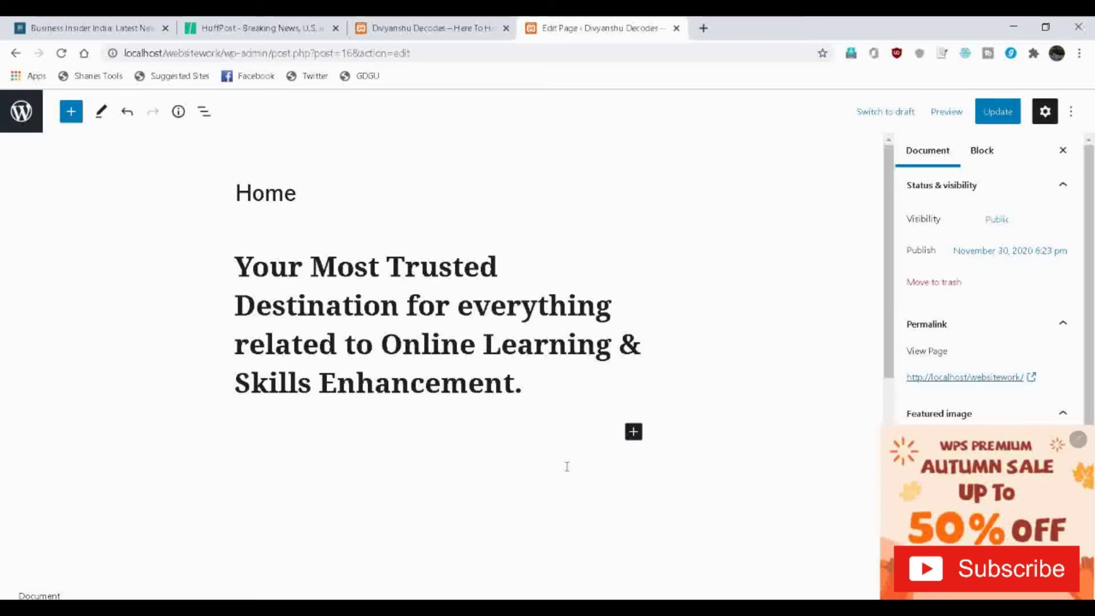
pyautogui.click(632, 431)
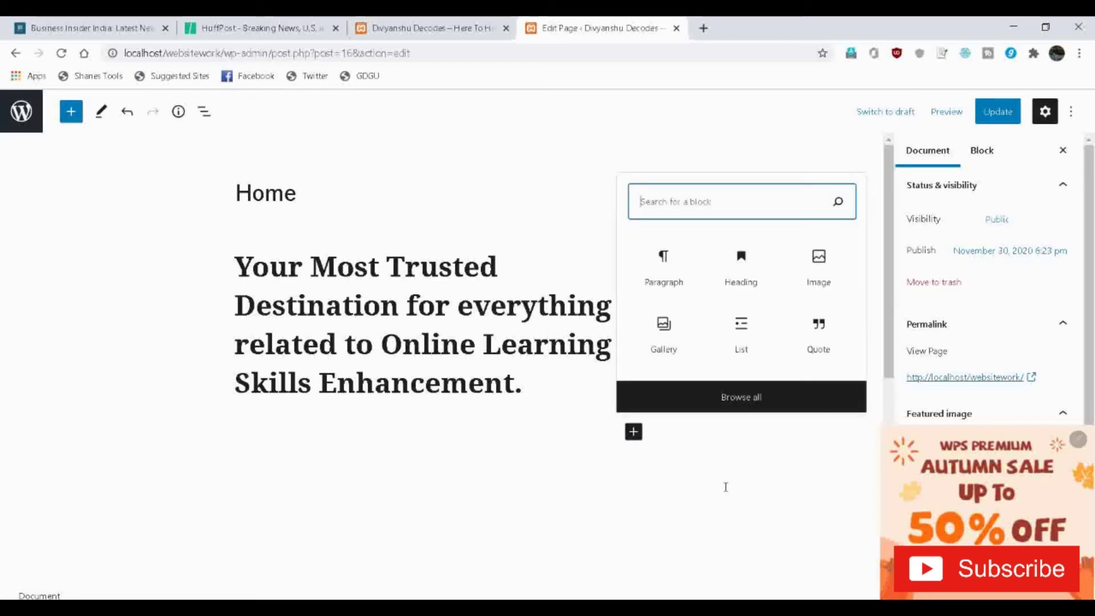
pyautogui.click(819, 260)
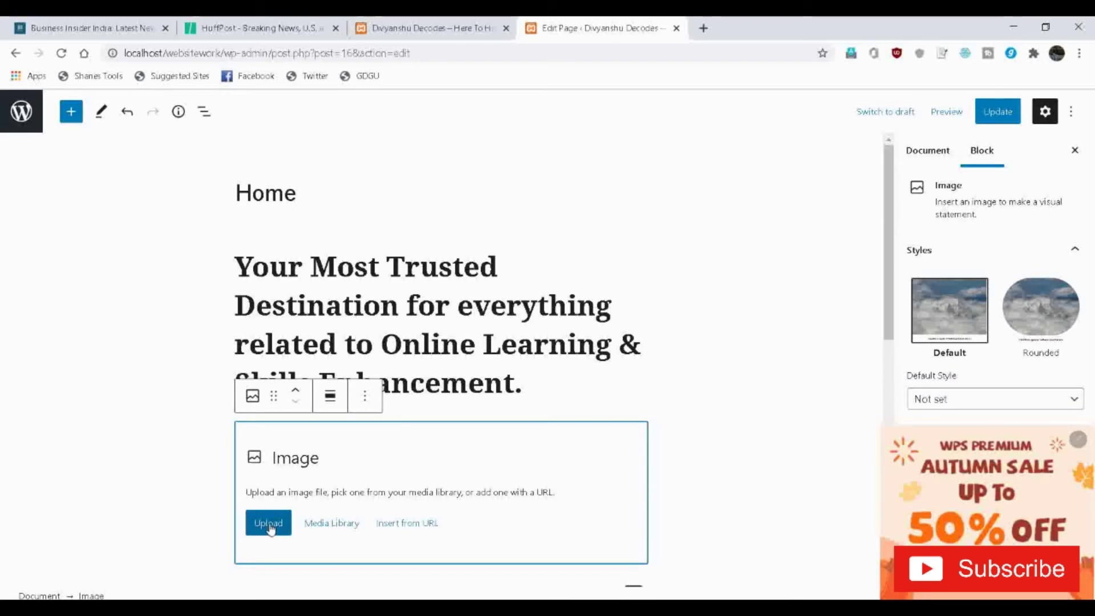
pyautogui.click(270, 523)
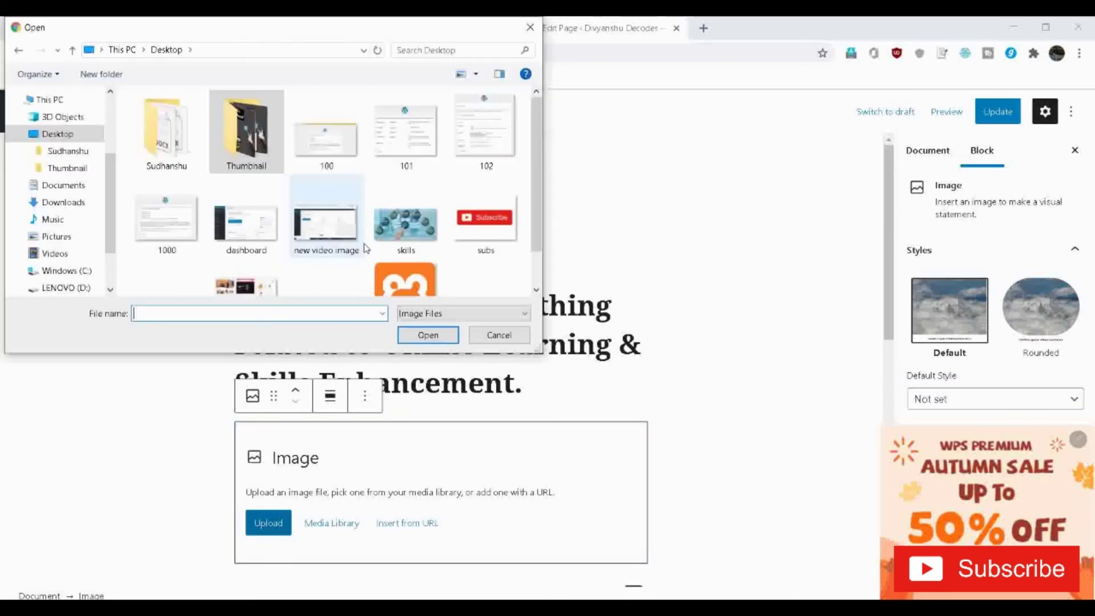
pyautogui.click(402, 225)
pyautogui.click(428, 335)
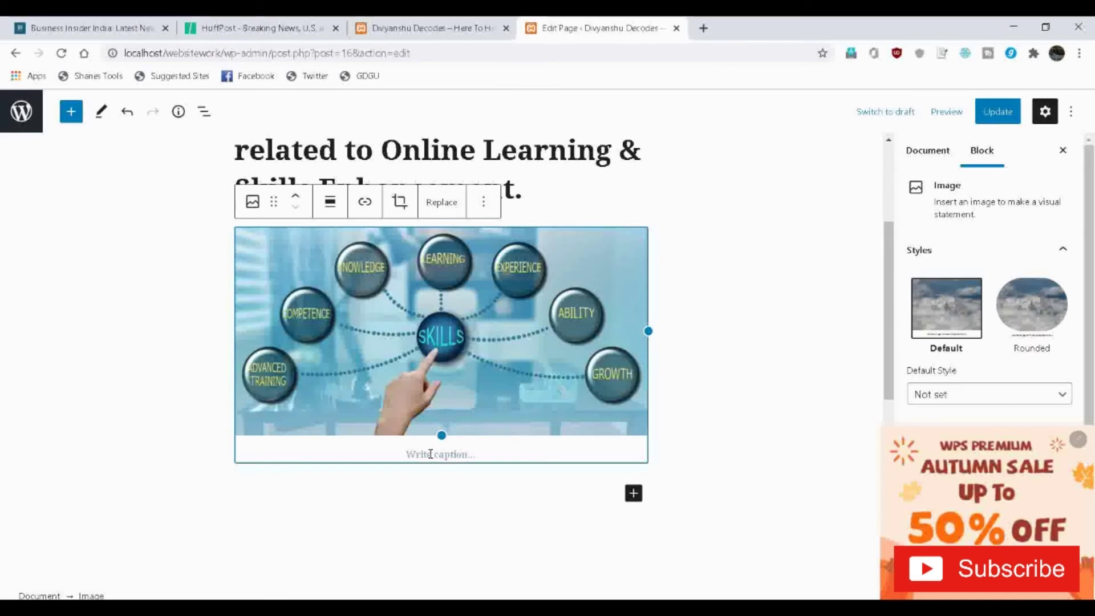
# Caption the skills image "Here to help you enhance your skill"
pyautogui.click(431, 454)
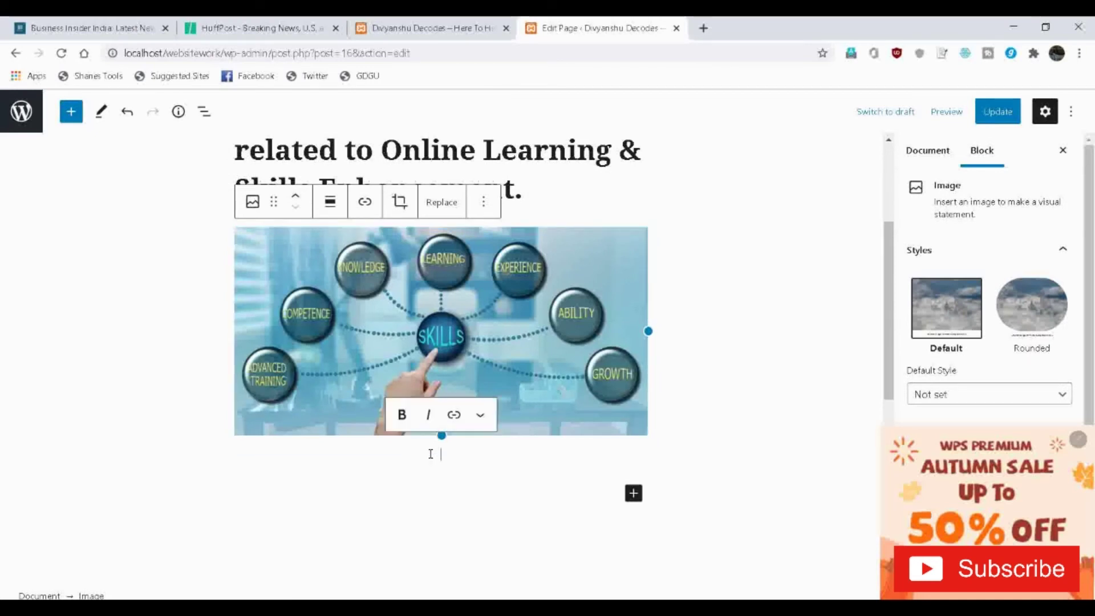
pyautogui.write('Here to he')
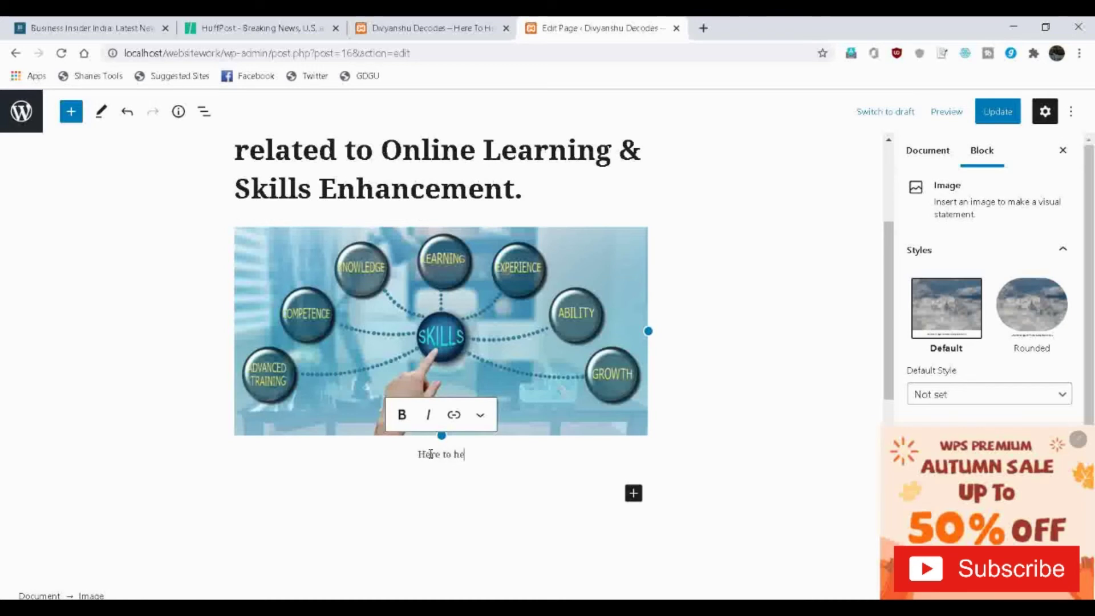
pyautogui.write('lp you enhance ')
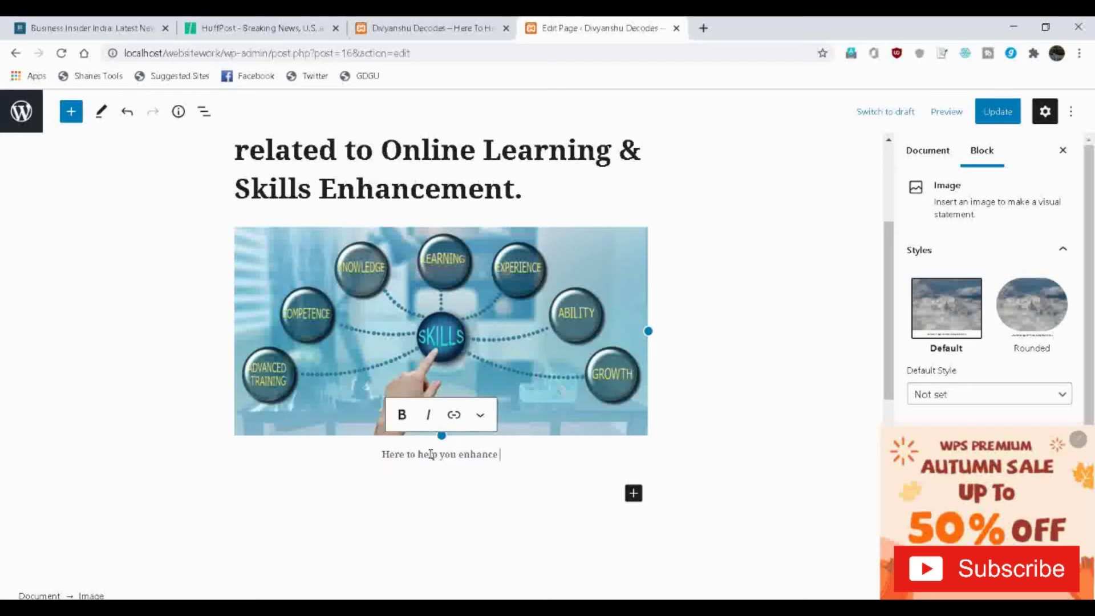
pyautogui.write('your skill')
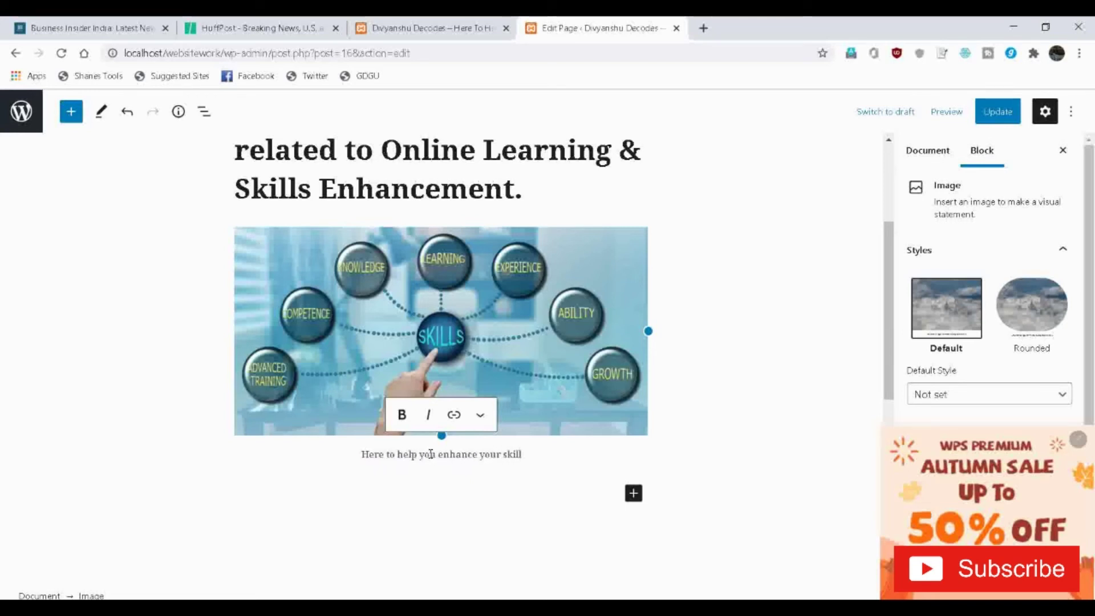
pyautogui.scroll(-2, 603, 420)
pyautogui.click(603, 420)
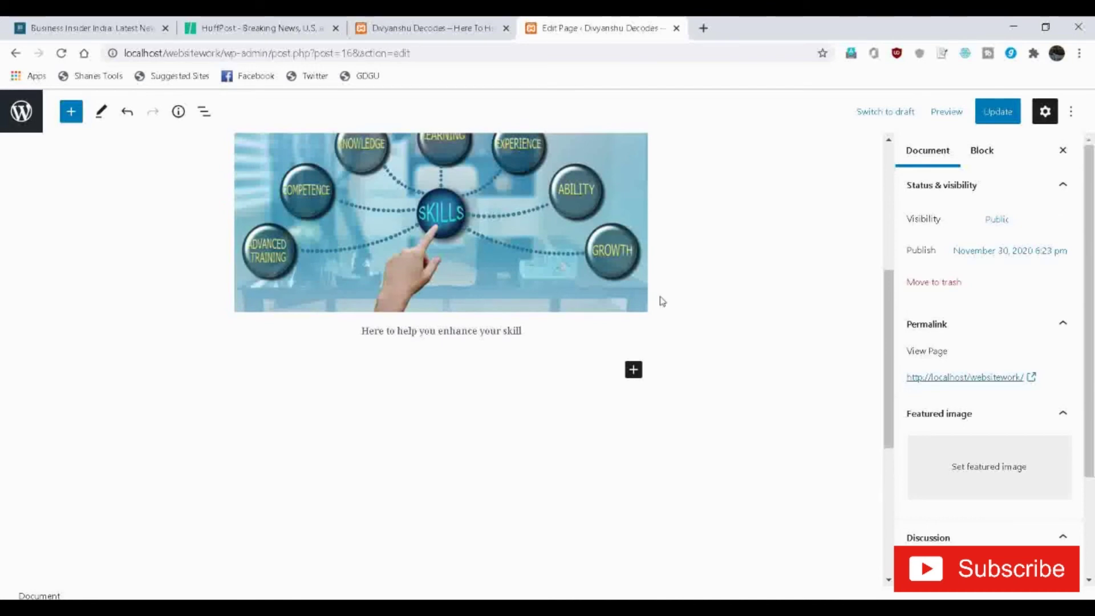
# Using the text from example.docx, add an H2 heading below the image: "We’re dedicated to providing you the best content in the most simplified manner."
pyautogui.click(633, 370)
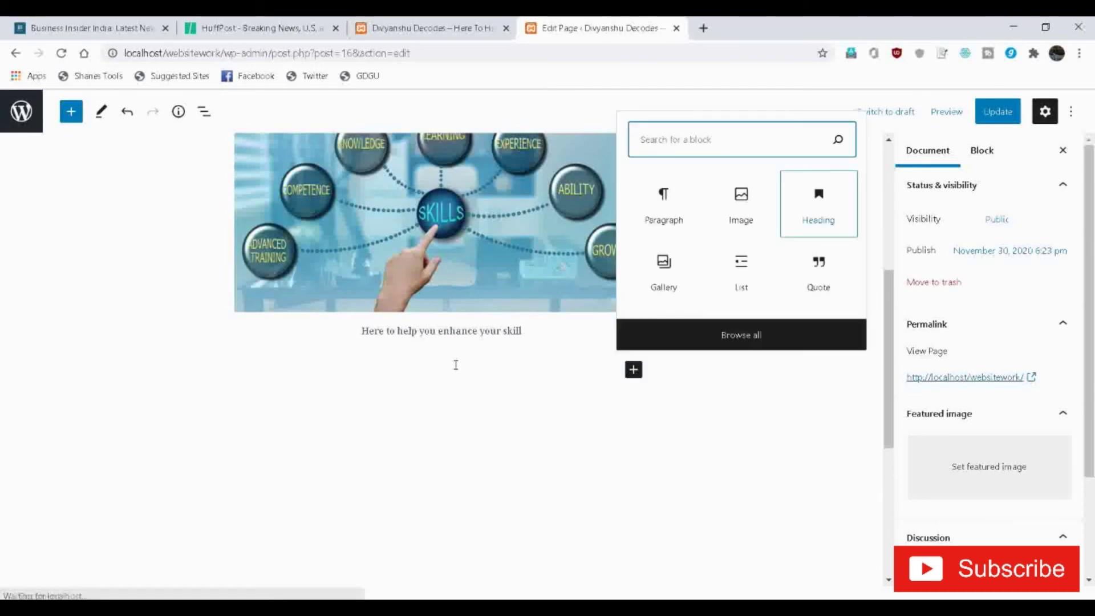
pyautogui.click(819, 197)
pyautogui.moveTo(508, 607)
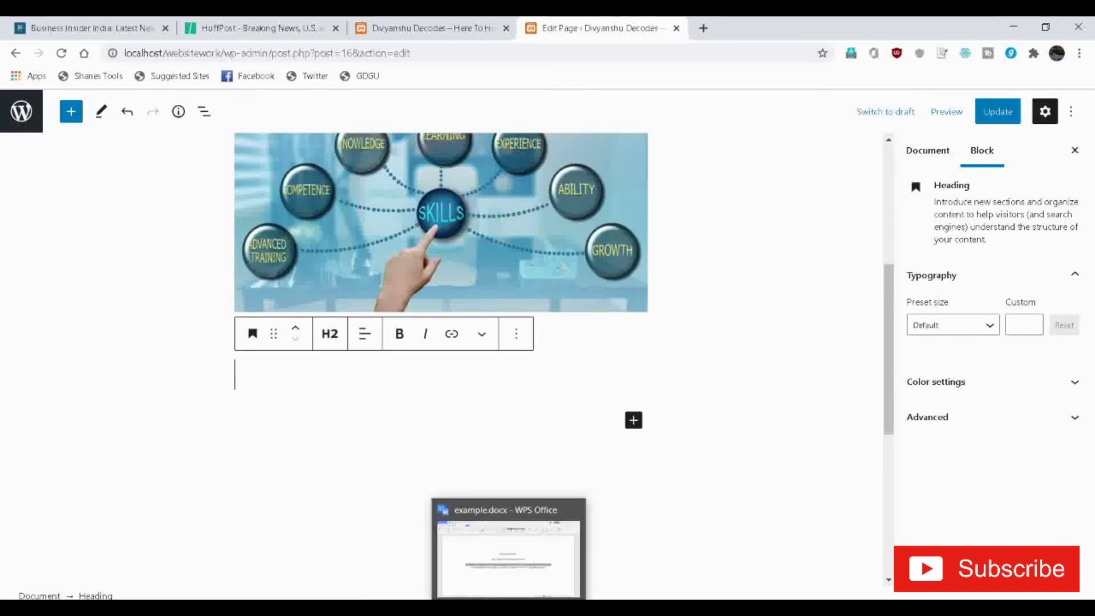
pyautogui.click(507, 607)
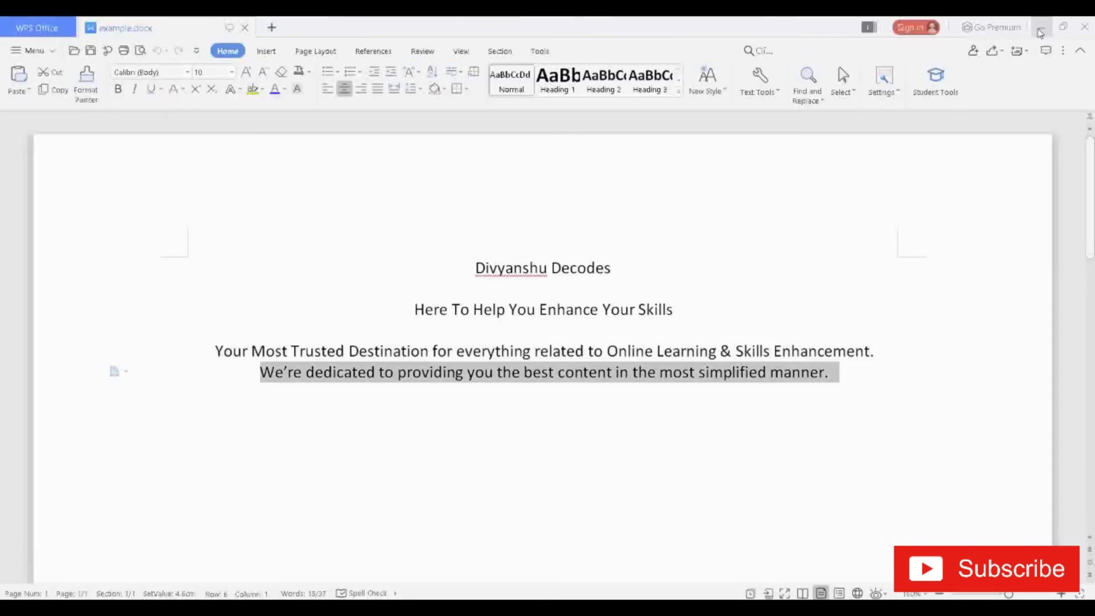
pyautogui.click(1041, 27)
pyautogui.click(377, 380)
pyautogui.scroll(2, 376, 379)
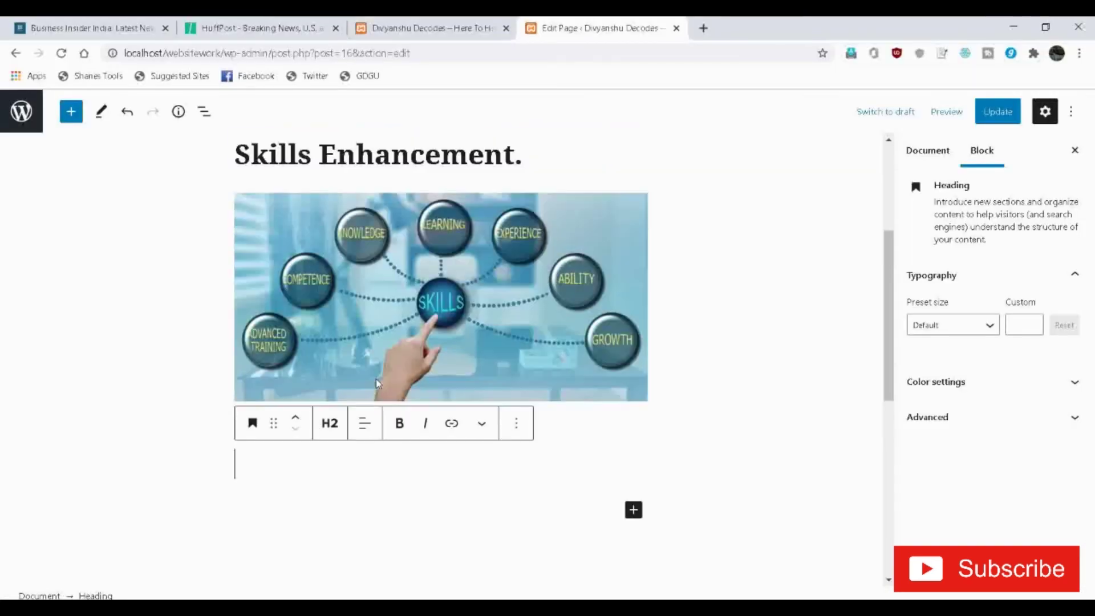
pyautogui.write('We’re dedicated to providing you the best content in the most simplified manner.')
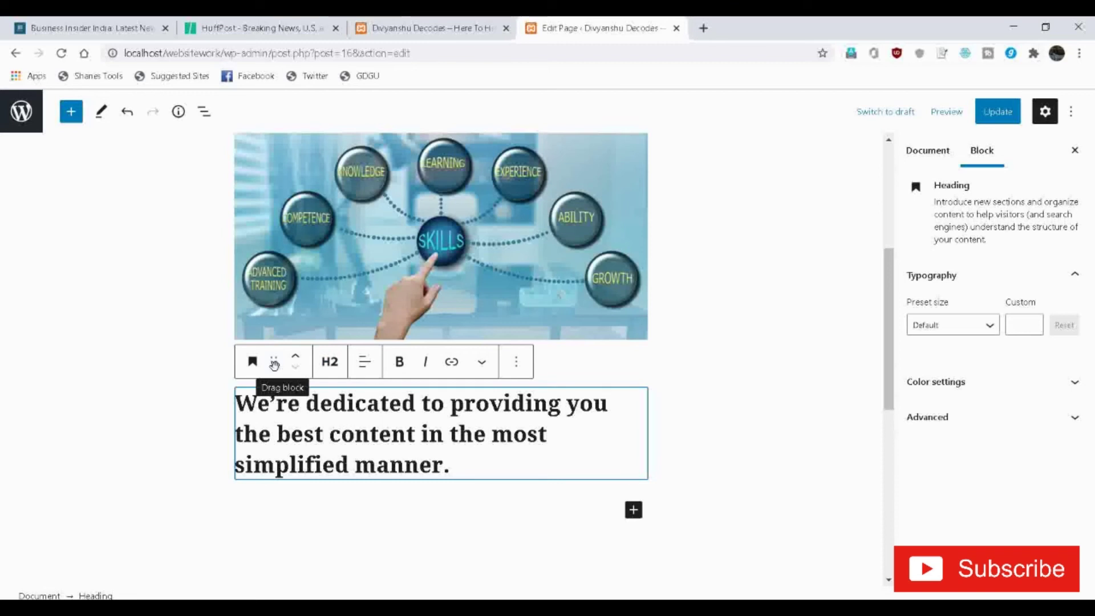
# Center-align the H2 heading below the image and the H1 heading above it
pyautogui.click(366, 365)
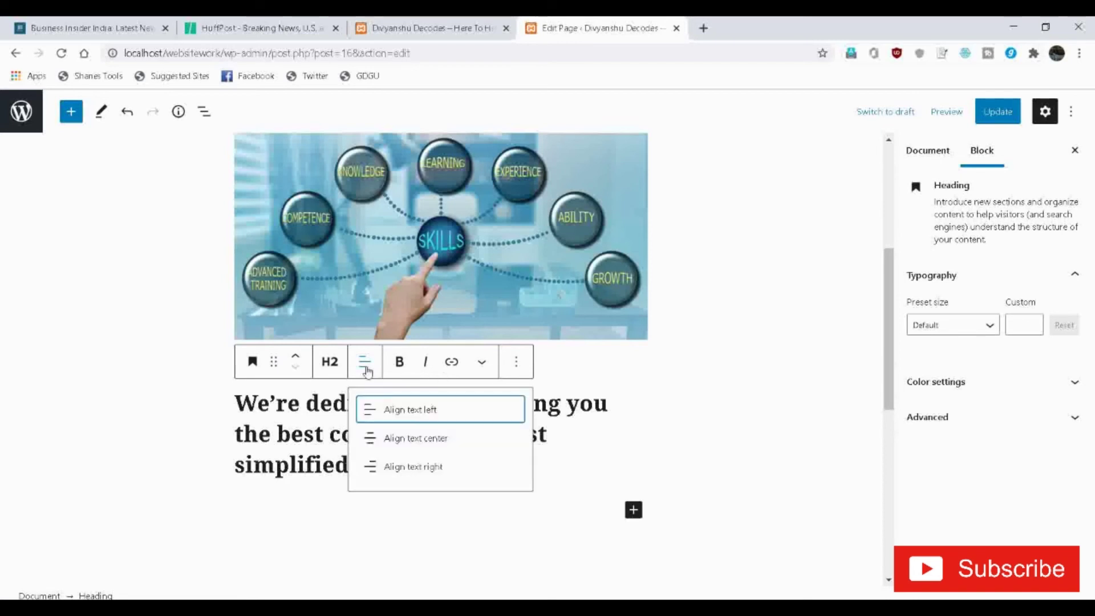
pyautogui.click(397, 440)
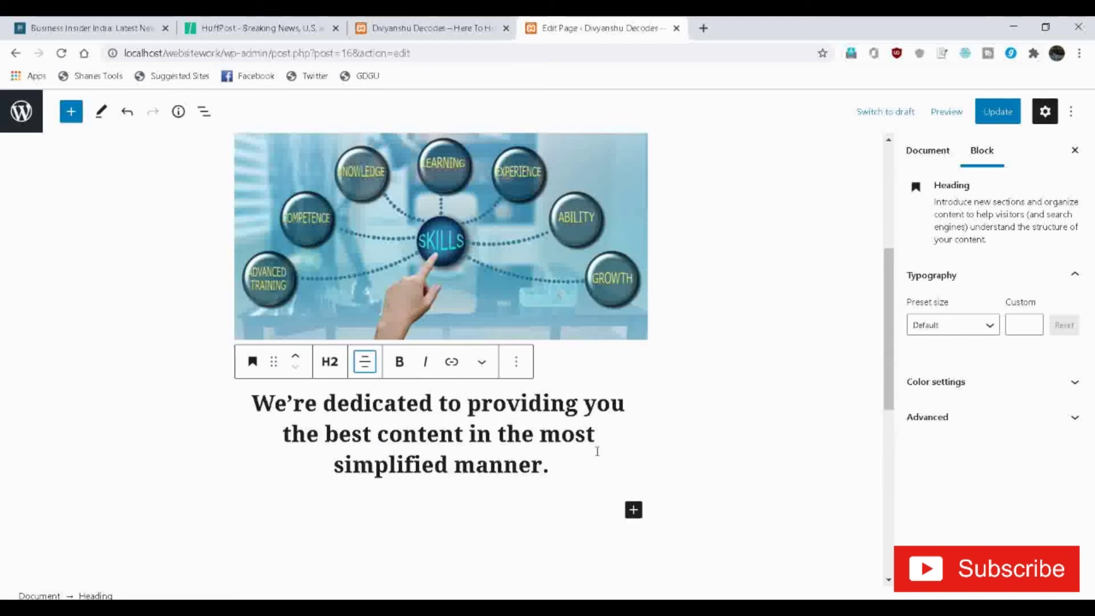
pyautogui.scroll(5, 889, 379)
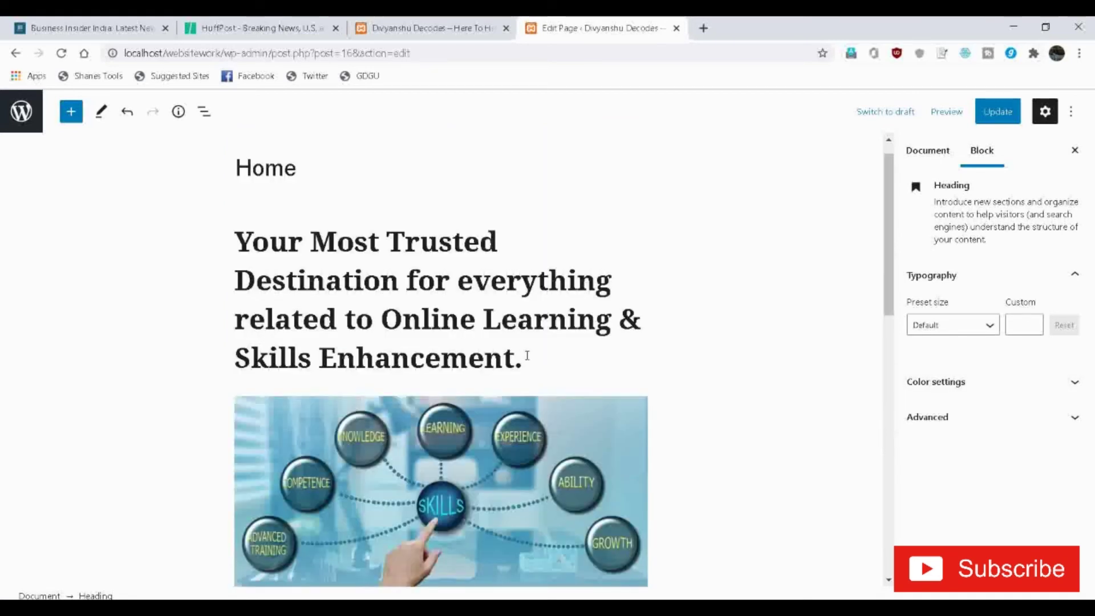
pyautogui.click(524, 357)
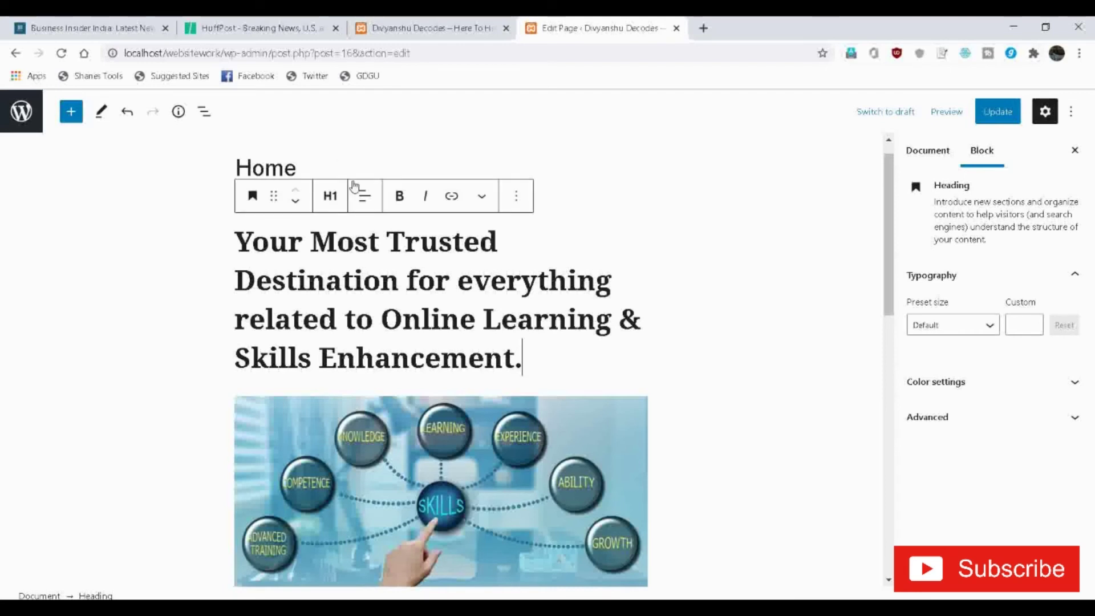
pyautogui.click(364, 197)
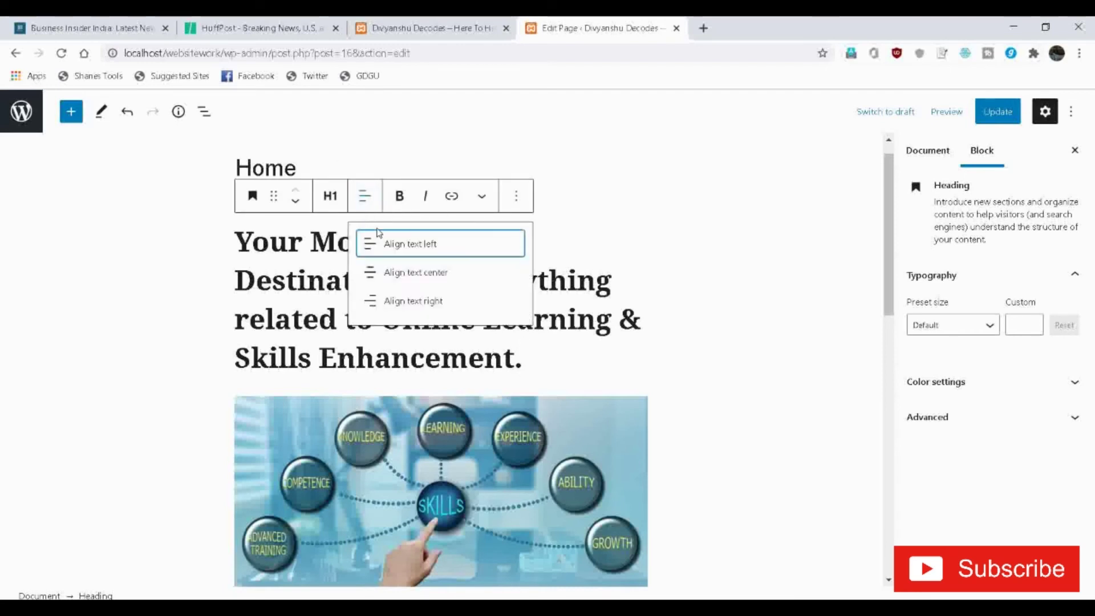
pyautogui.click(390, 277)
# Below the H2 heading, add two paragraphs reading "If you have any queries, contact us!" and "Love,"
pyautogui.scroll(-7, 570, 370)
pyautogui.click(516, 401)
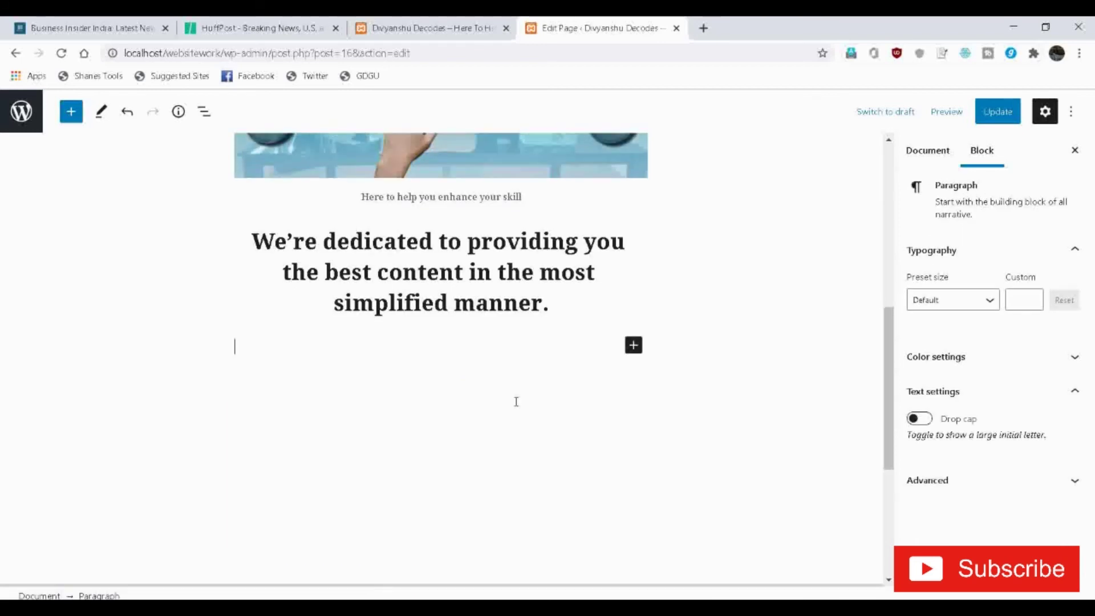
pyautogui.write('I')
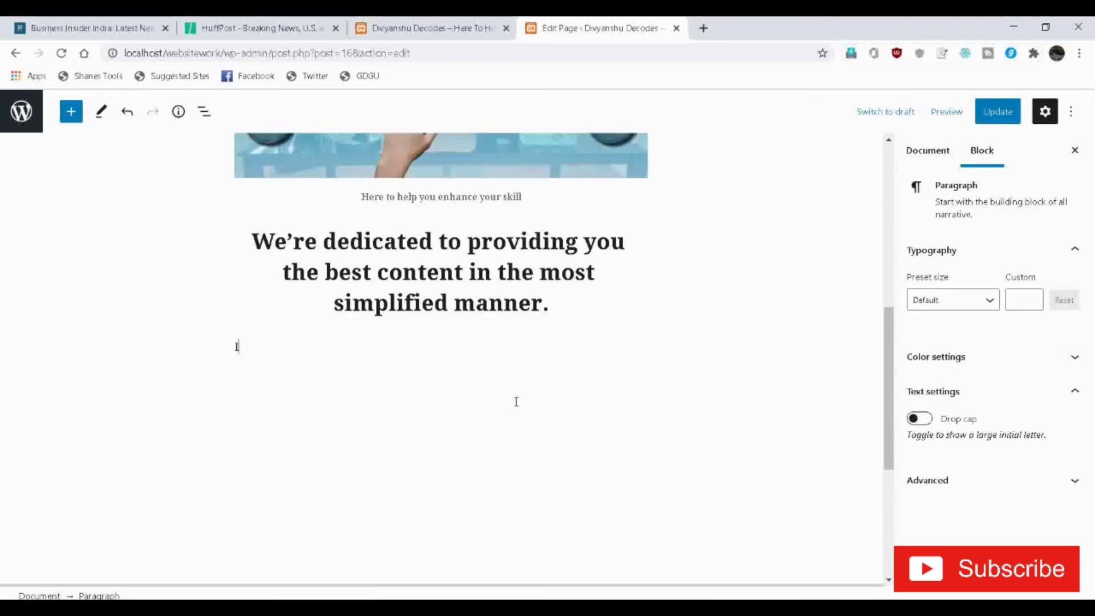
pyautogui.write('f you have any queries')
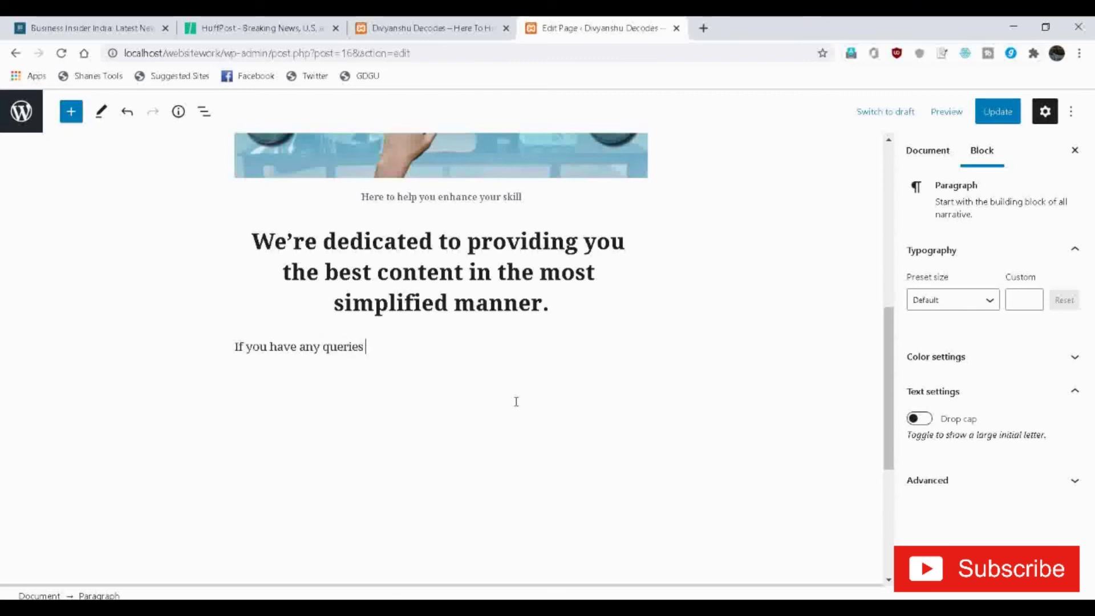
pyautogui.write(', contact us!')
pyautogui.press('Return')
pyautogui.write('Lov')
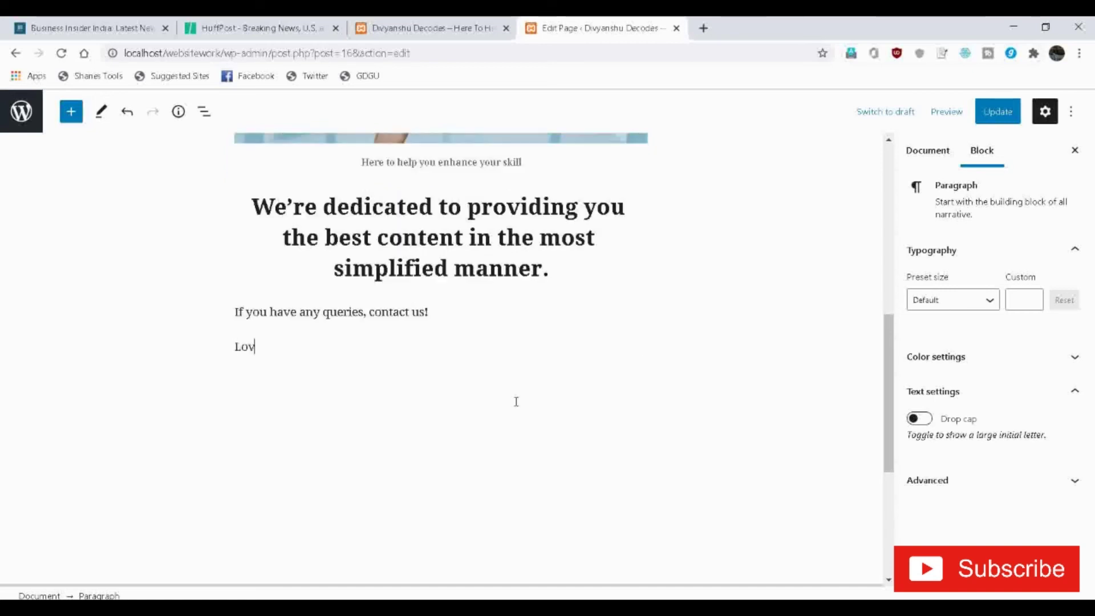
pyautogui.write('e,')
pyautogui.press('Return')
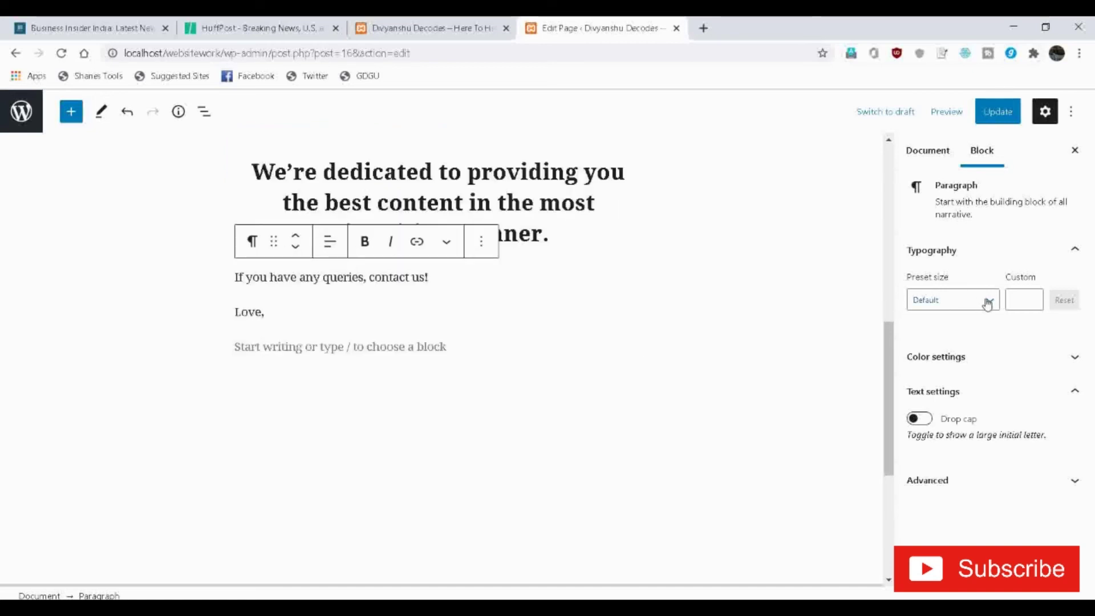
# Set the "If you have any queries, contact us!" paragraph to a custom text size of 22 and center it
pyautogui.click(985, 301)
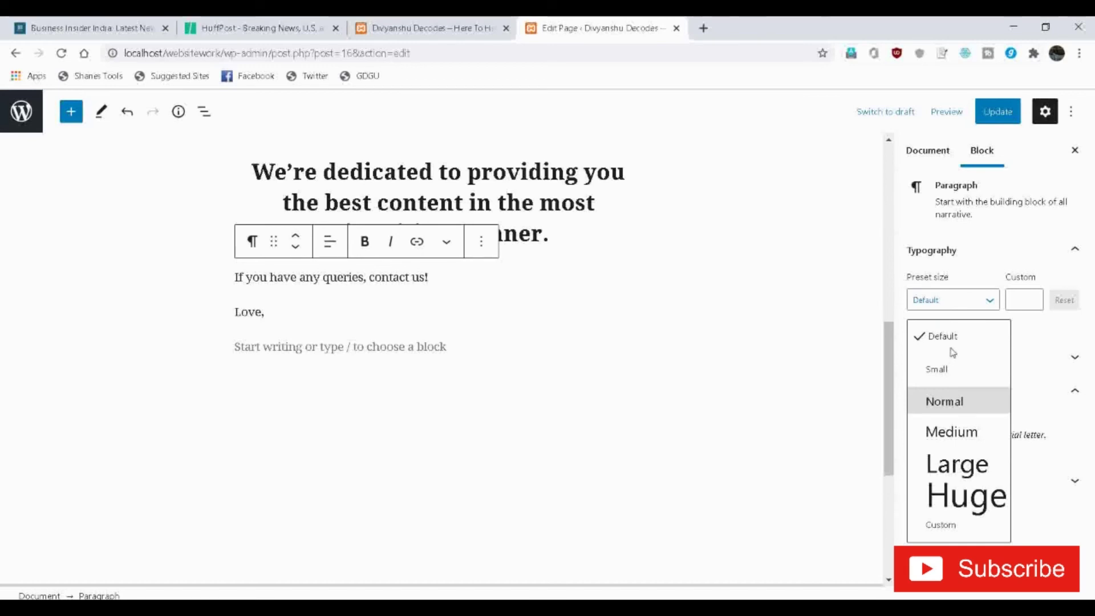
pyautogui.click(954, 433)
pyautogui.click(1031, 298)
pyautogui.click(1031, 297)
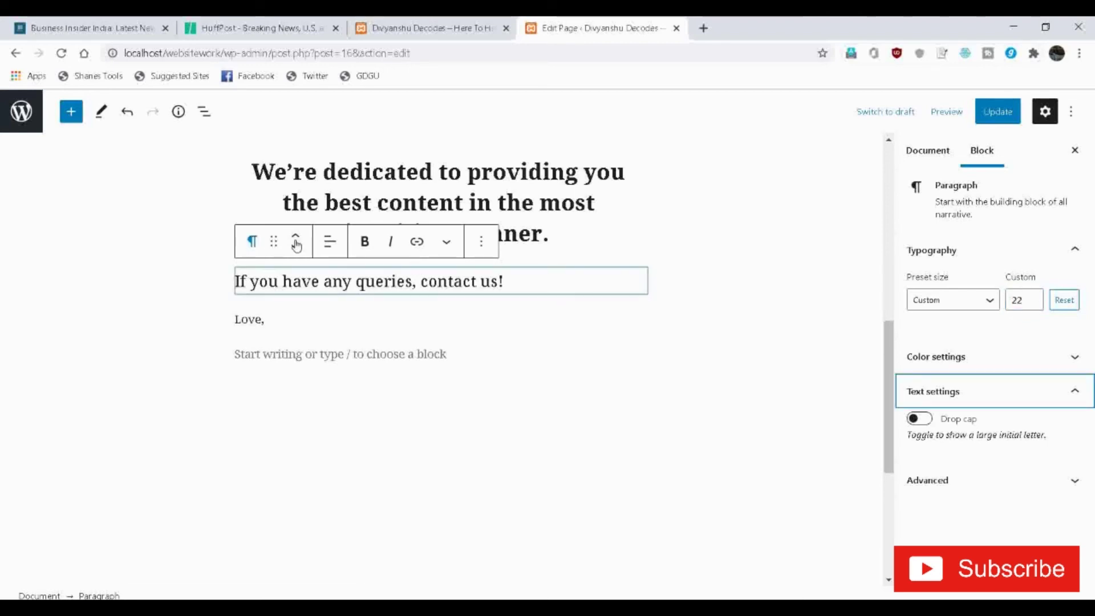
pyautogui.click(331, 242)
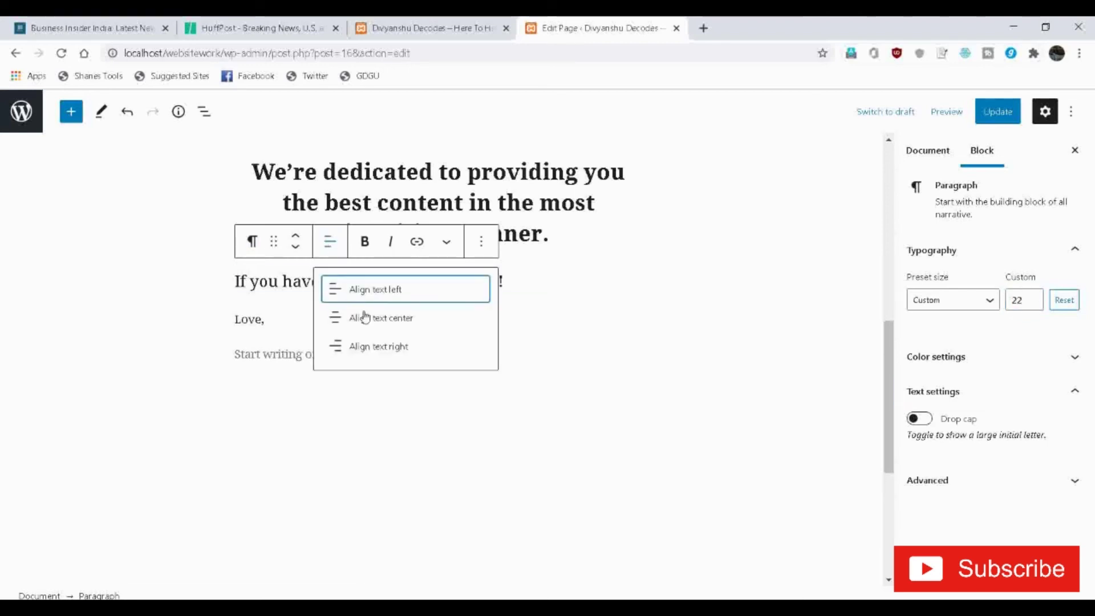
pyautogui.click(370, 318)
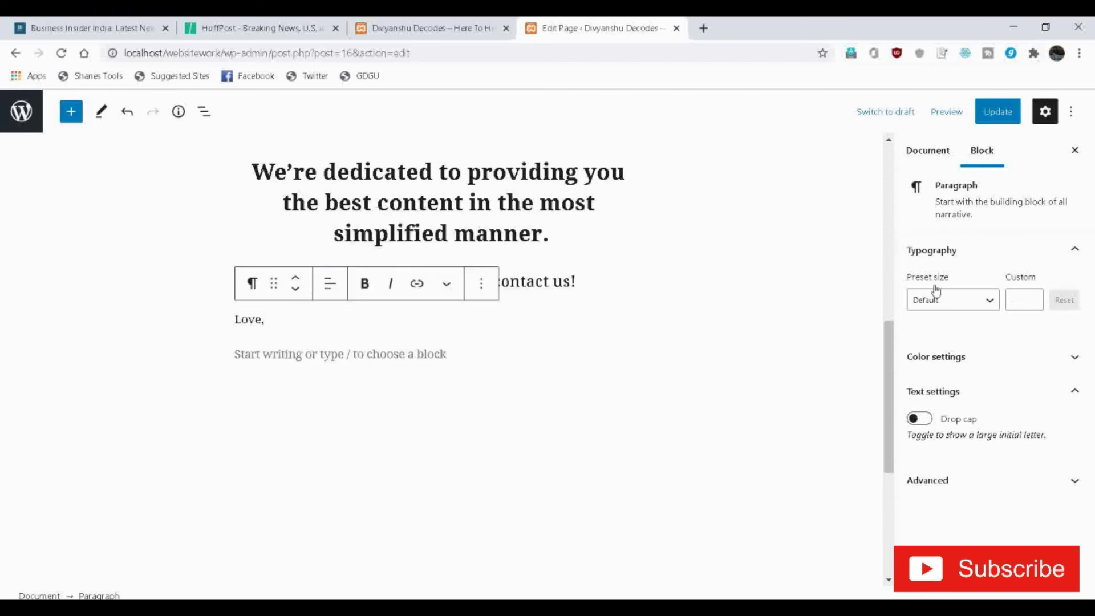
# Set the "Love," paragraph to a custom text size of 22 and center it
pyautogui.click(990, 306)
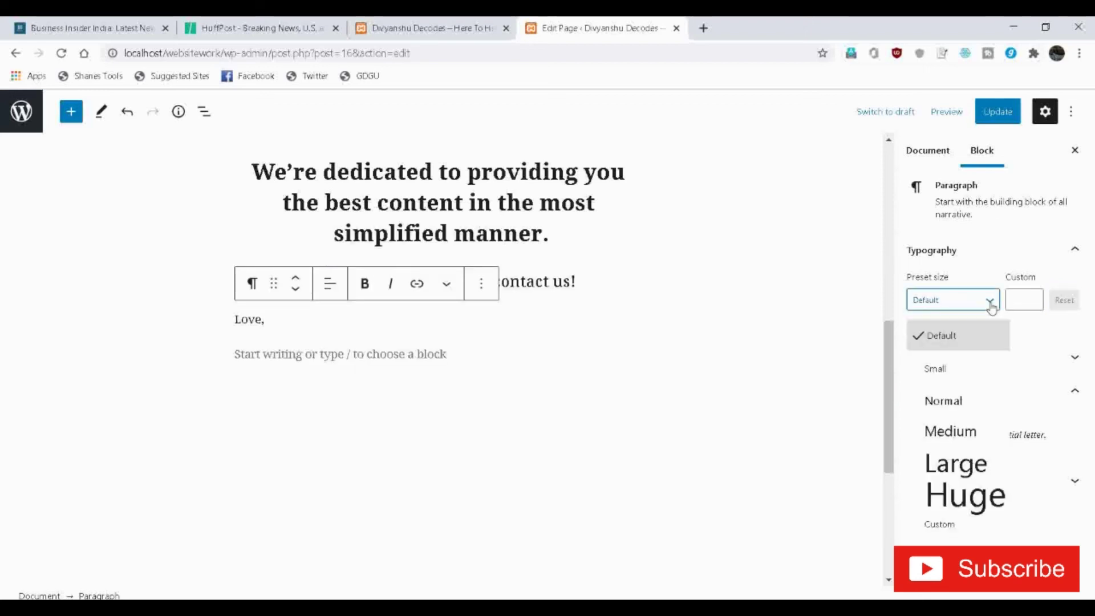
pyautogui.click(941, 430)
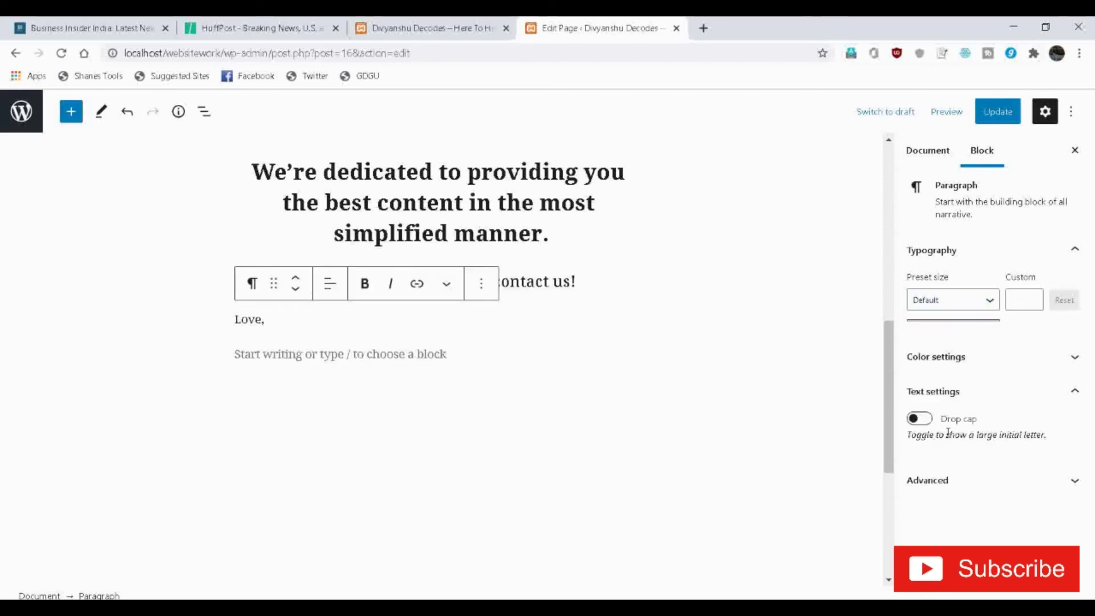
pyautogui.click(1032, 298)
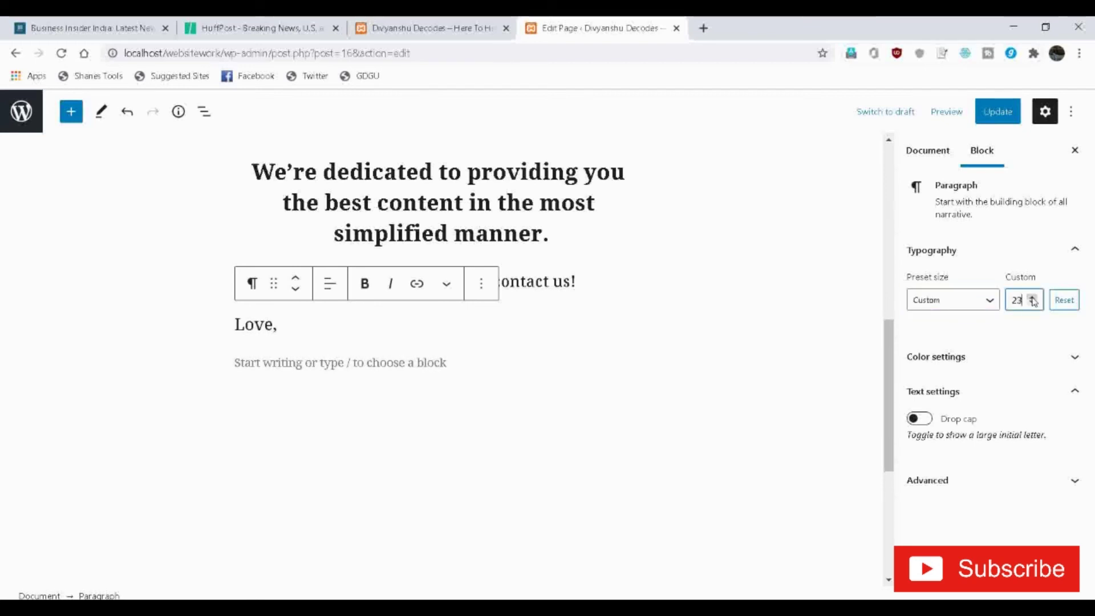
pyautogui.click(1032, 298)
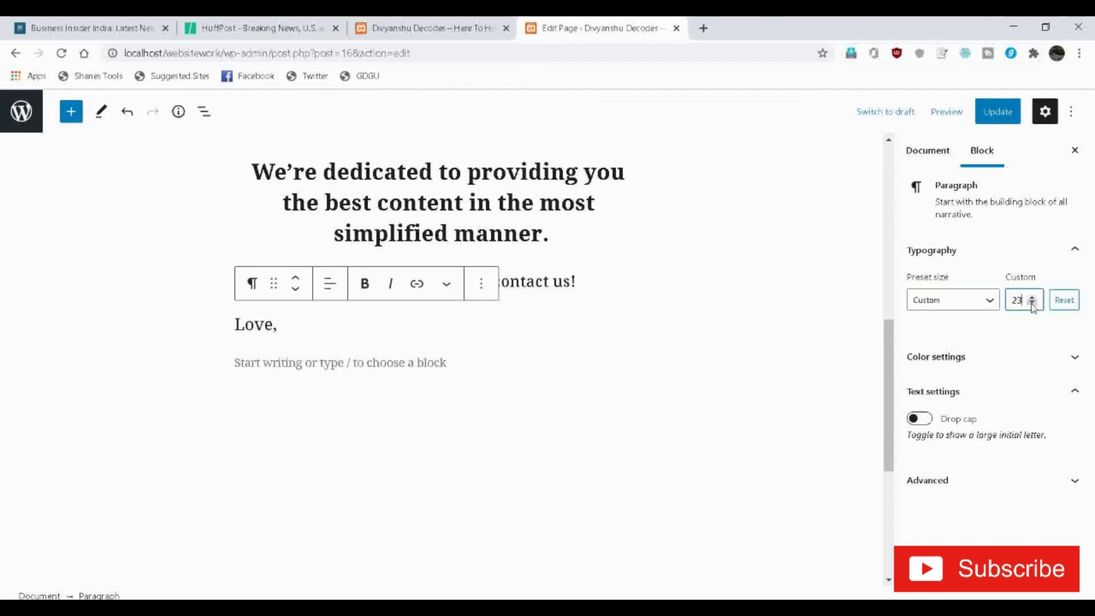
pyautogui.click(327, 293)
pyautogui.click(327, 293)
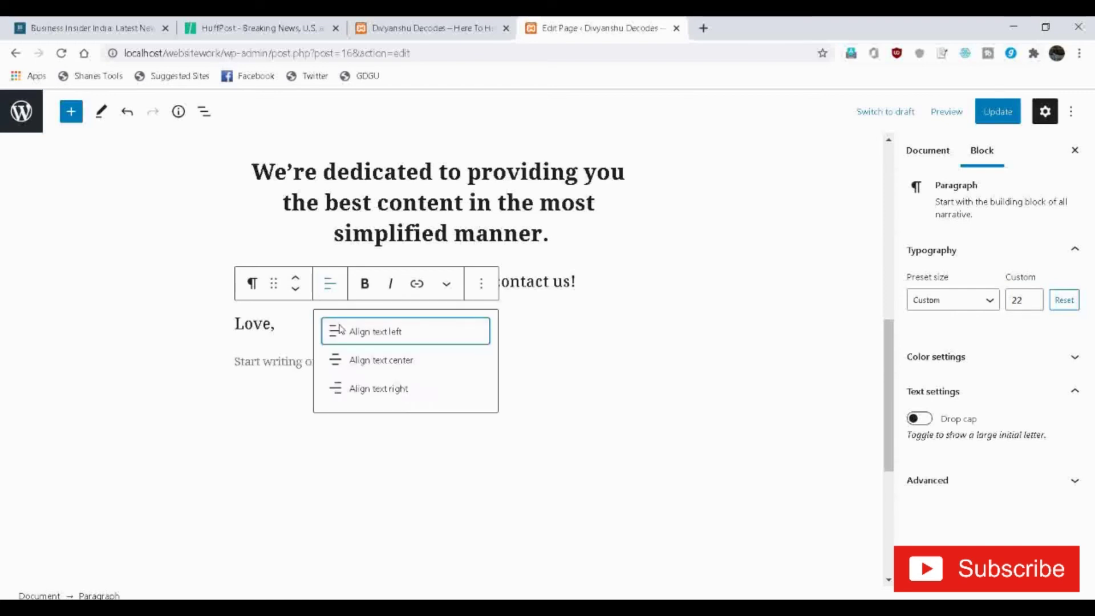
pyautogui.click(347, 365)
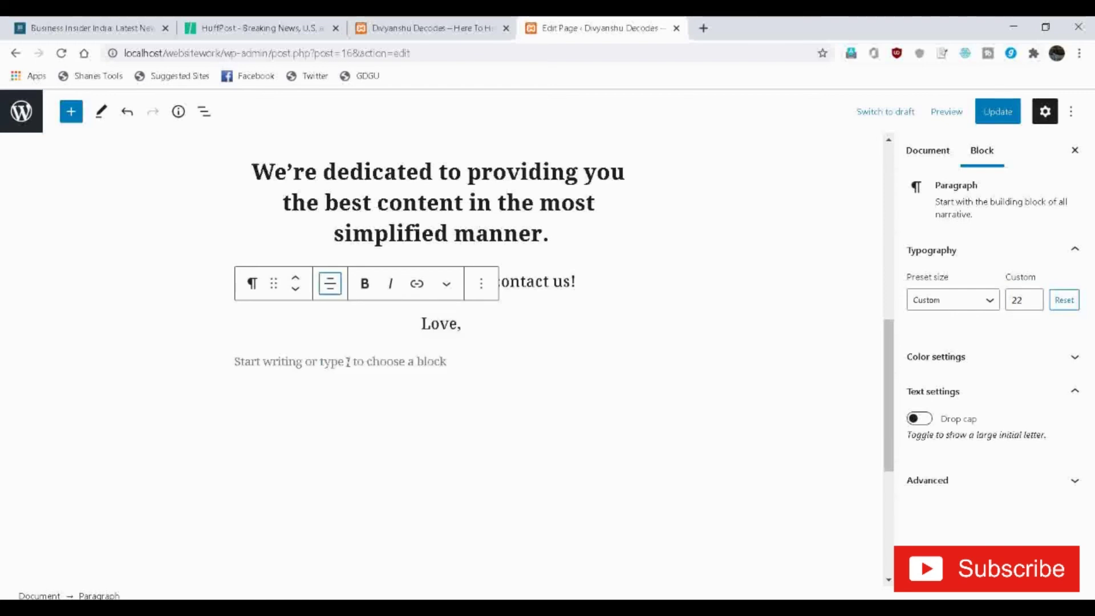
# Insert an image block below the "Love," paragraph and upload the "thumbnail yt" picture from the Thumbnail folder into it
pyautogui.scroll(2, 778, 475)
pyautogui.click(778, 475)
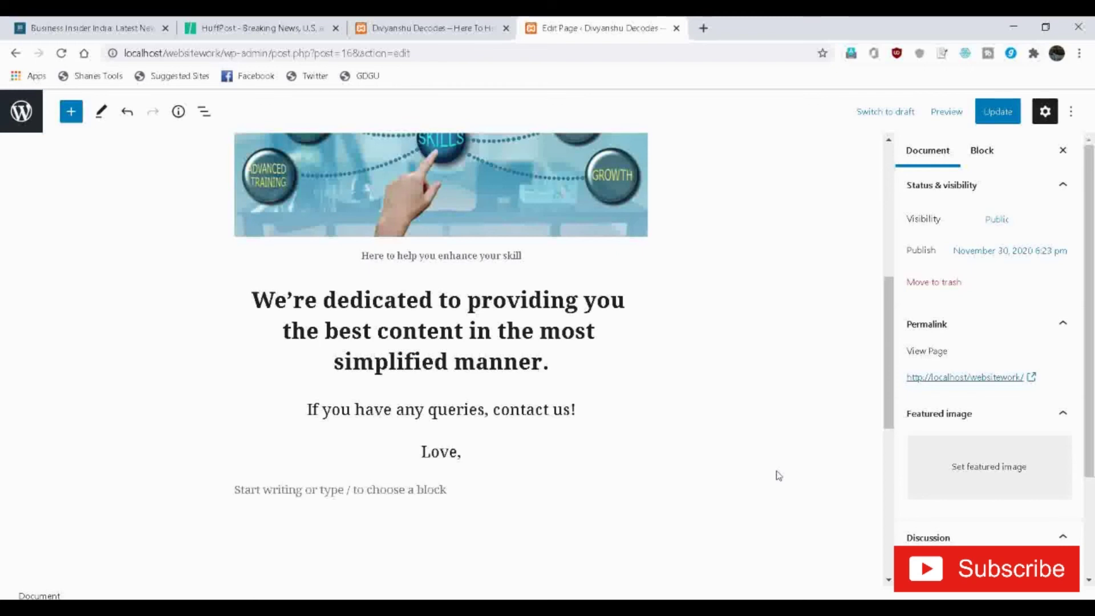
pyautogui.click(70, 113)
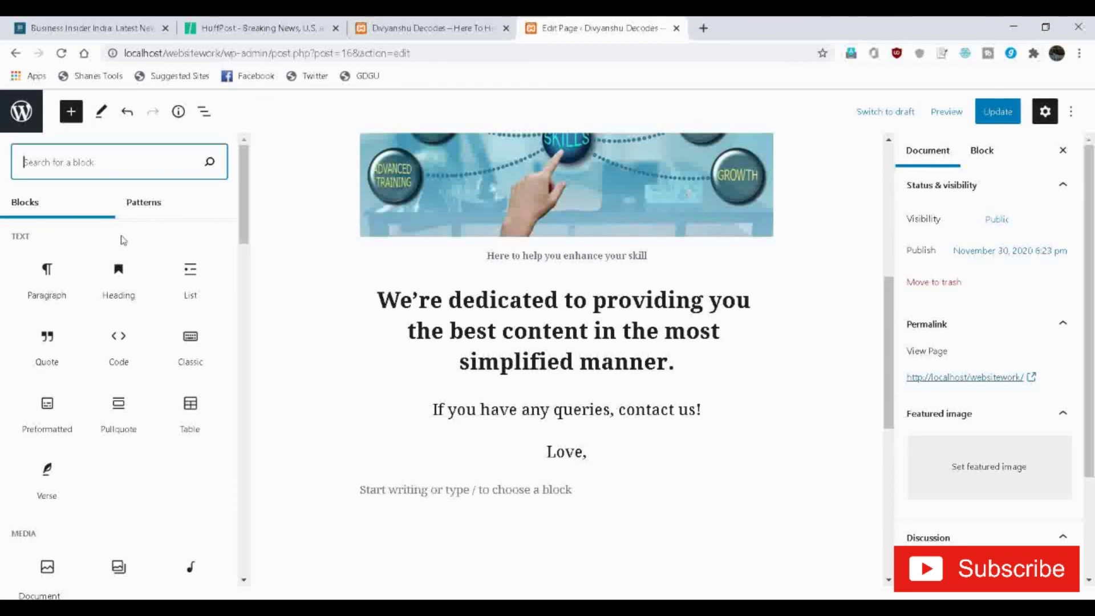
pyautogui.scroll(-4, 86, 296)
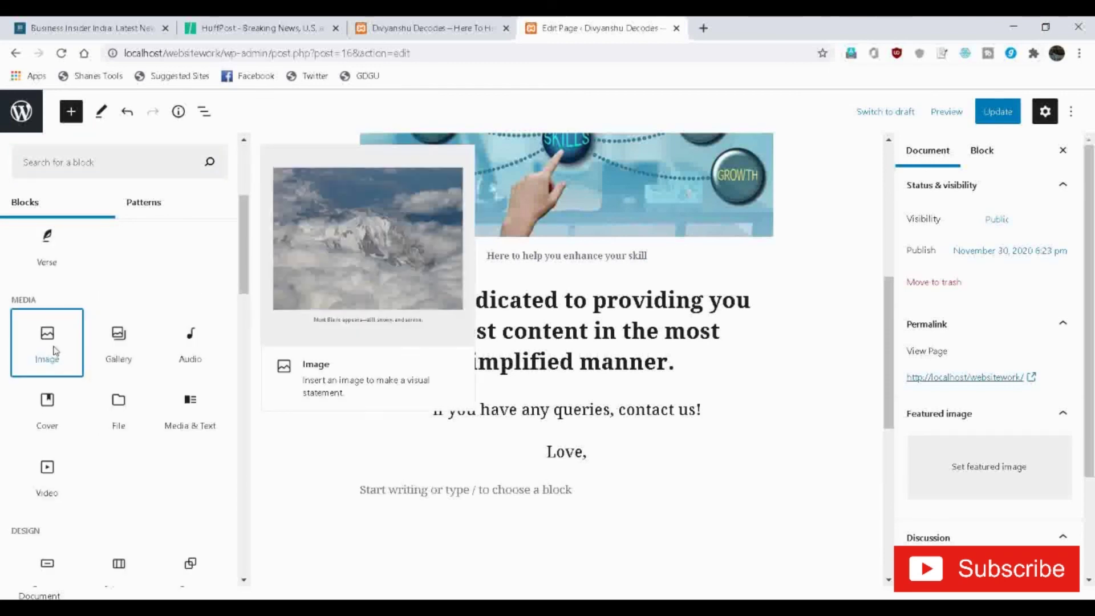
pyautogui.click(47, 342)
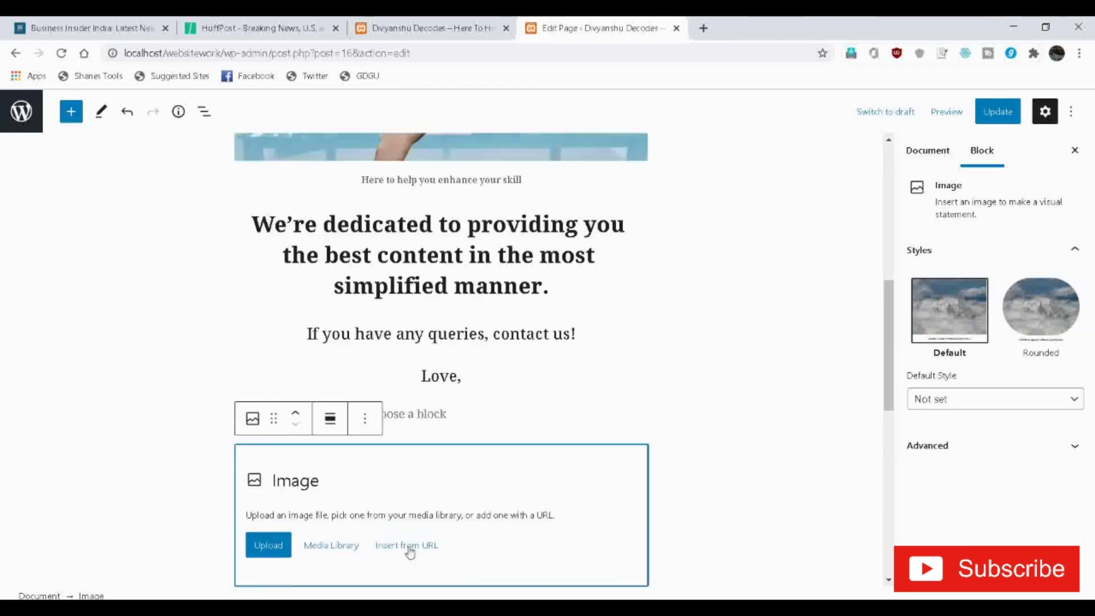
pyautogui.click(280, 547)
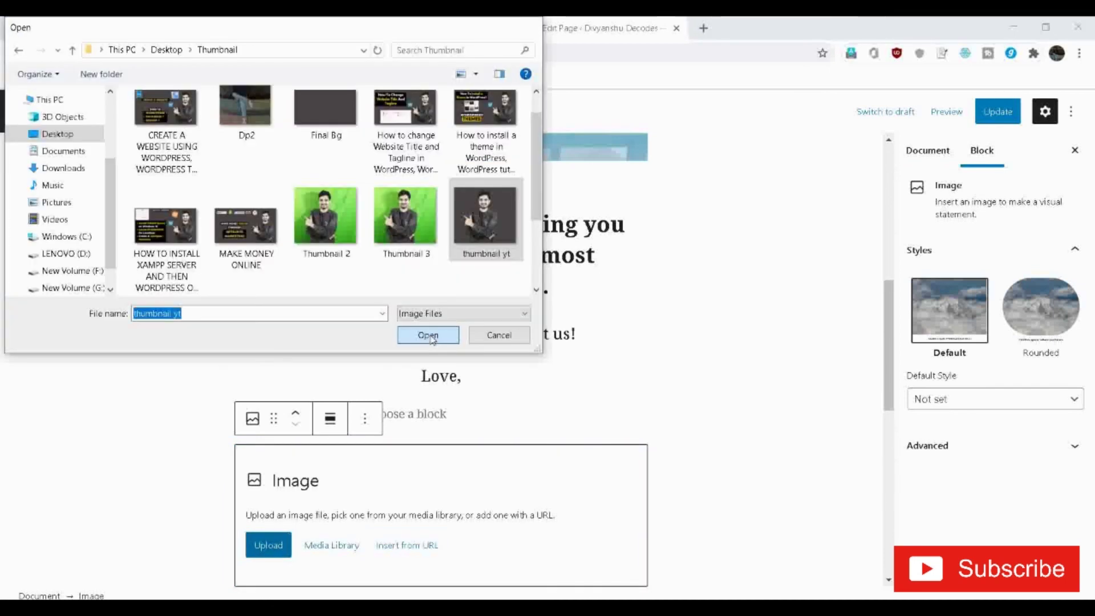
pyautogui.click(433, 337)
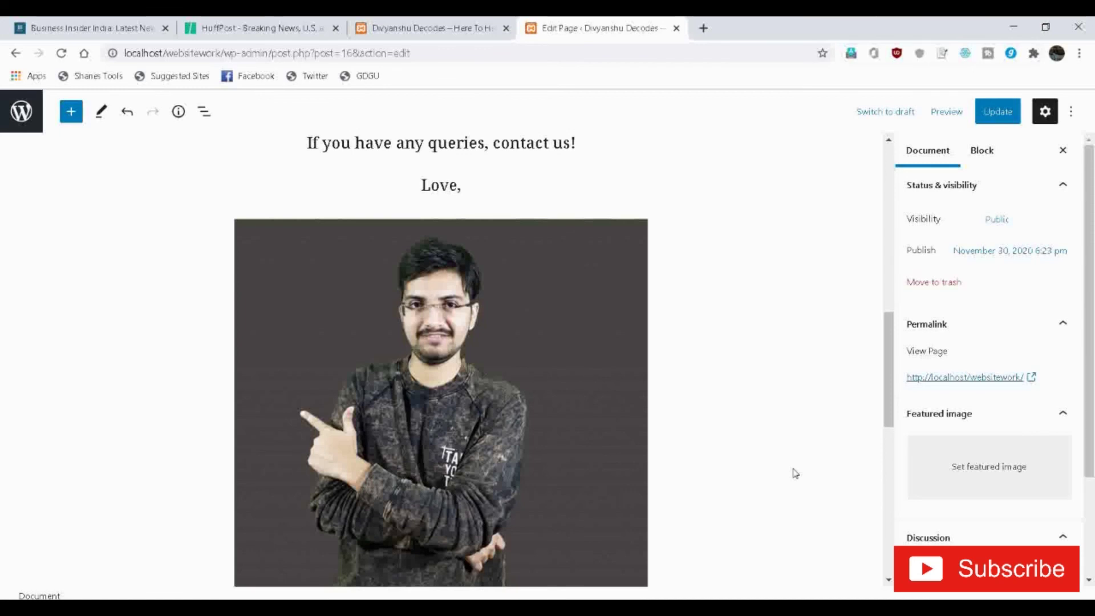
# Update the Home page and reload the live site's front page to check the published content
pyautogui.moveTo(888, 395); pyautogui.dragTo(823, 156)
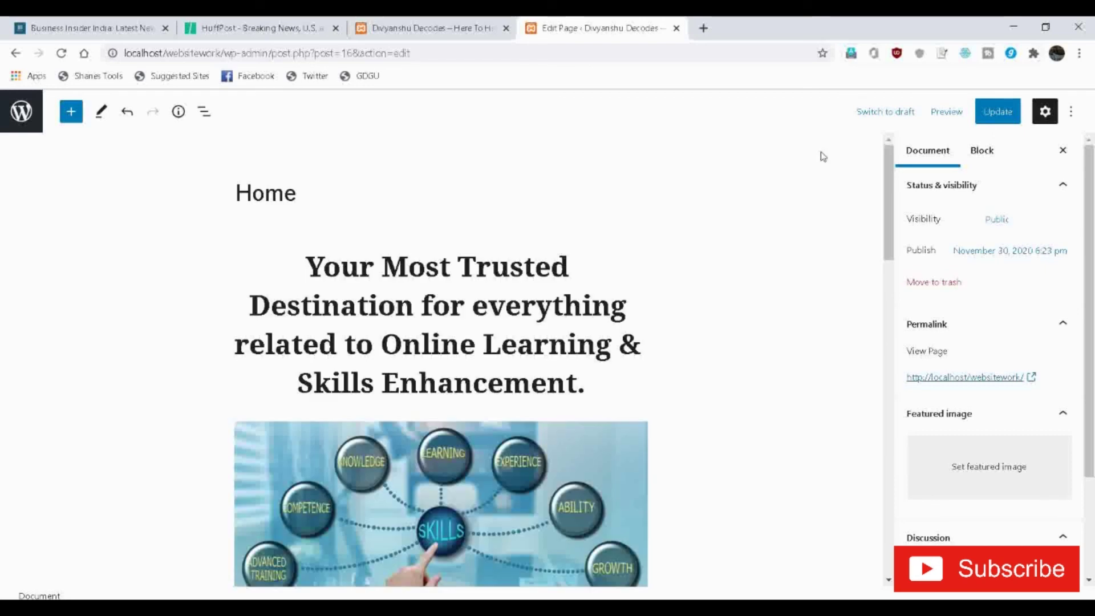
pyautogui.click(995, 111)
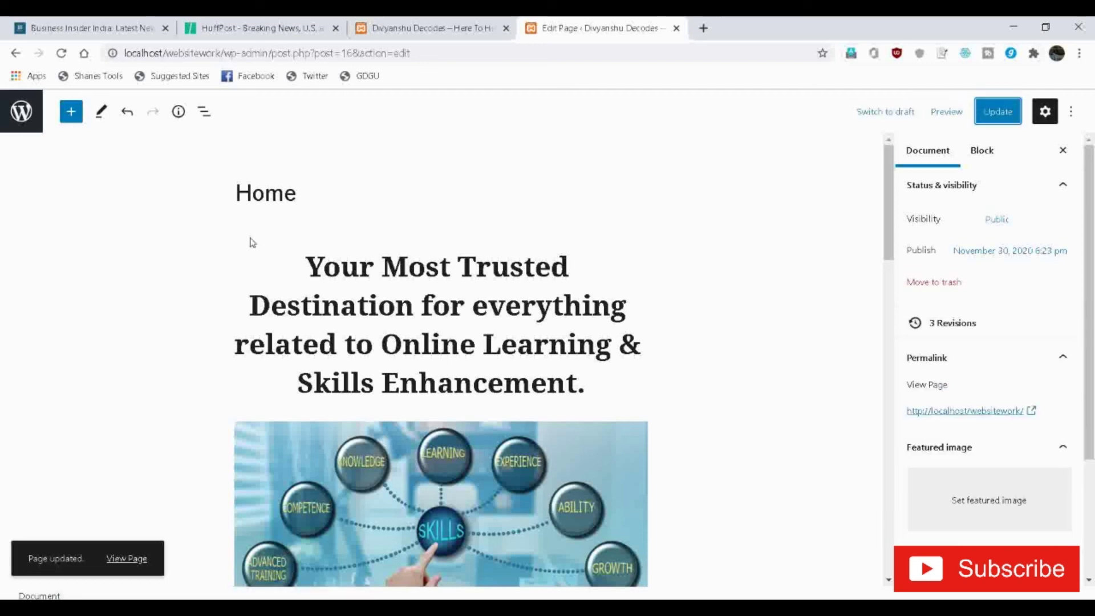
pyautogui.click(406, 32)
pyautogui.click(61, 55)
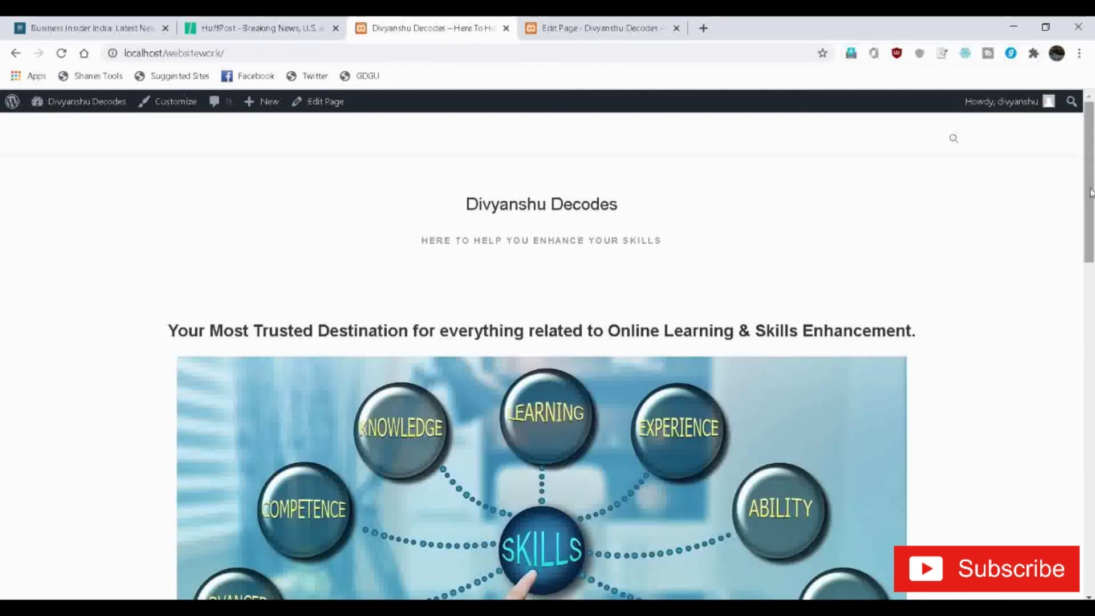
pyautogui.moveTo(1089, 193)
pyautogui.mouseDown()
pyautogui.moveTo(1083, 493)
pyautogui.moveTo(1088, 195)
pyautogui.mouseUp()
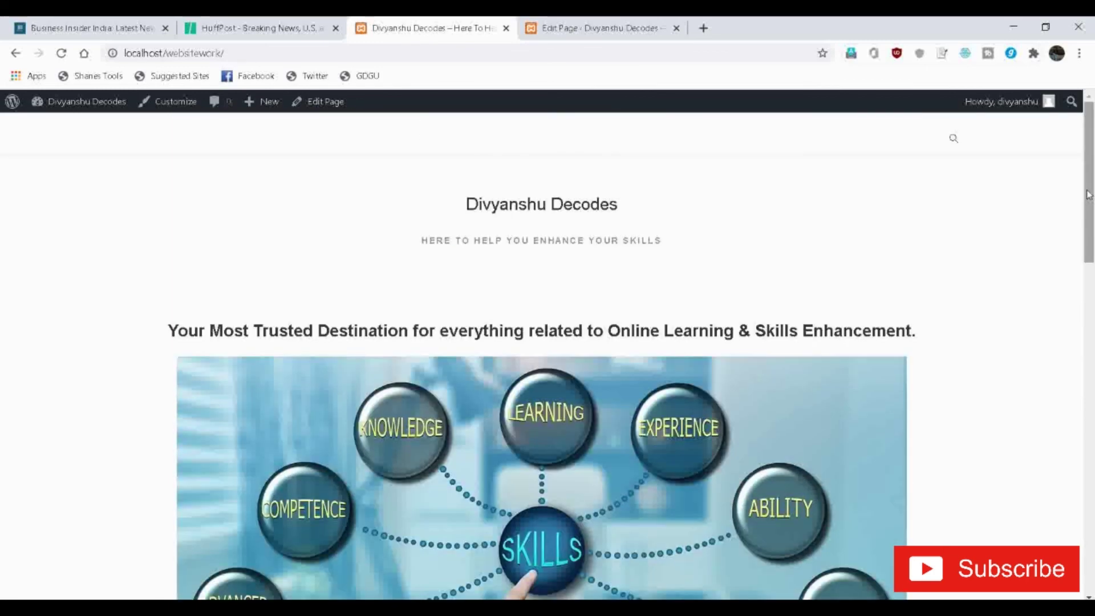